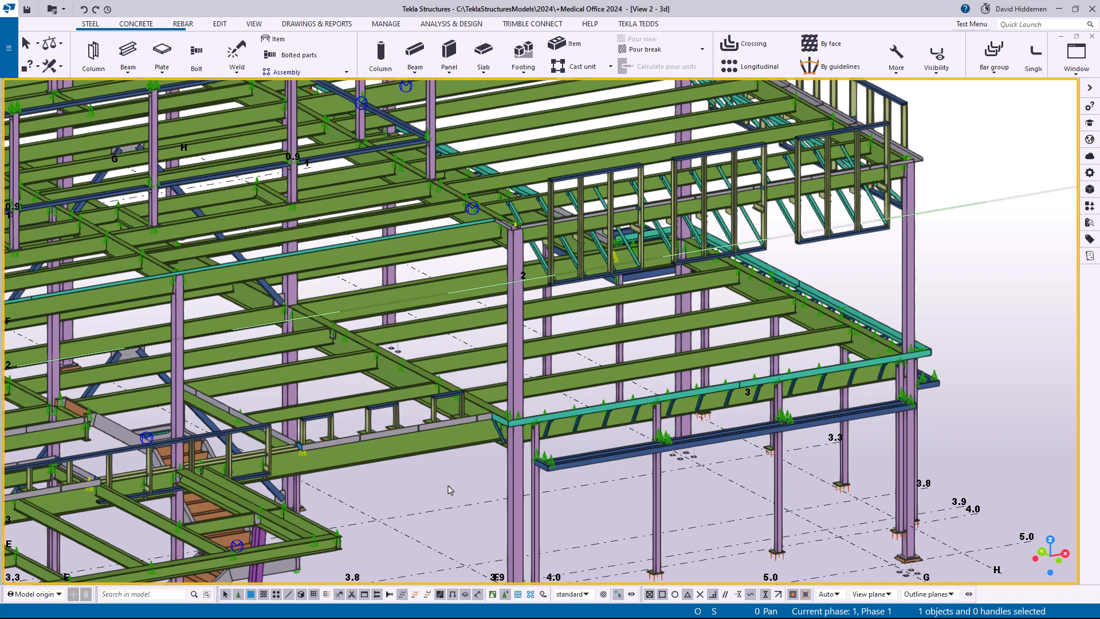
Review the screenshot of the older IFC export and property set dialogs, and return to Tekla Structures.
key(alt+Tab)
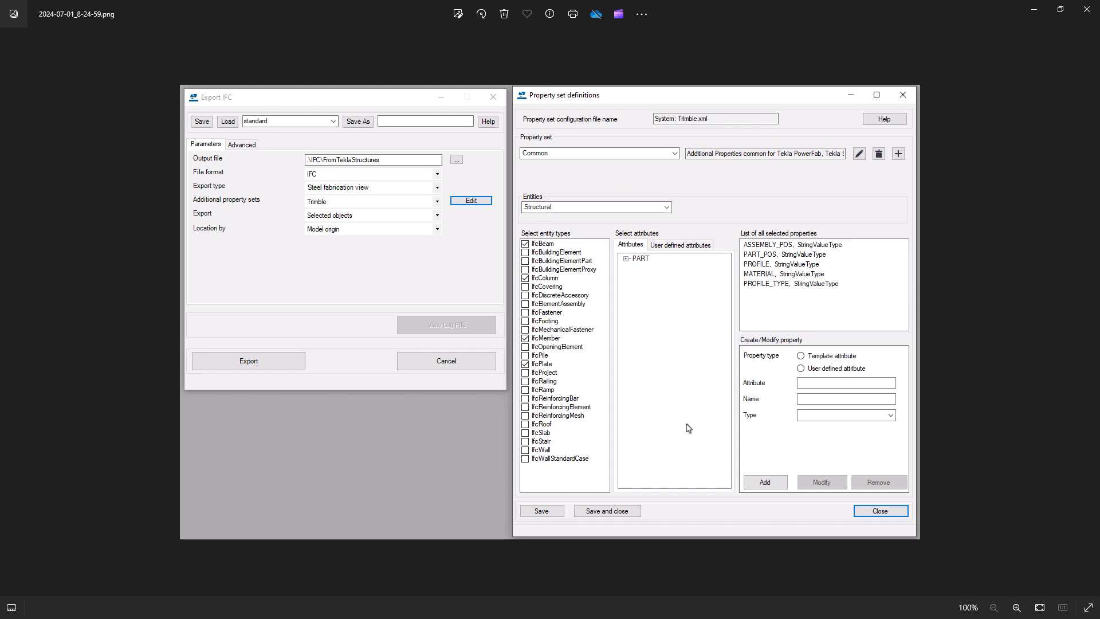
key(alt+Tab)
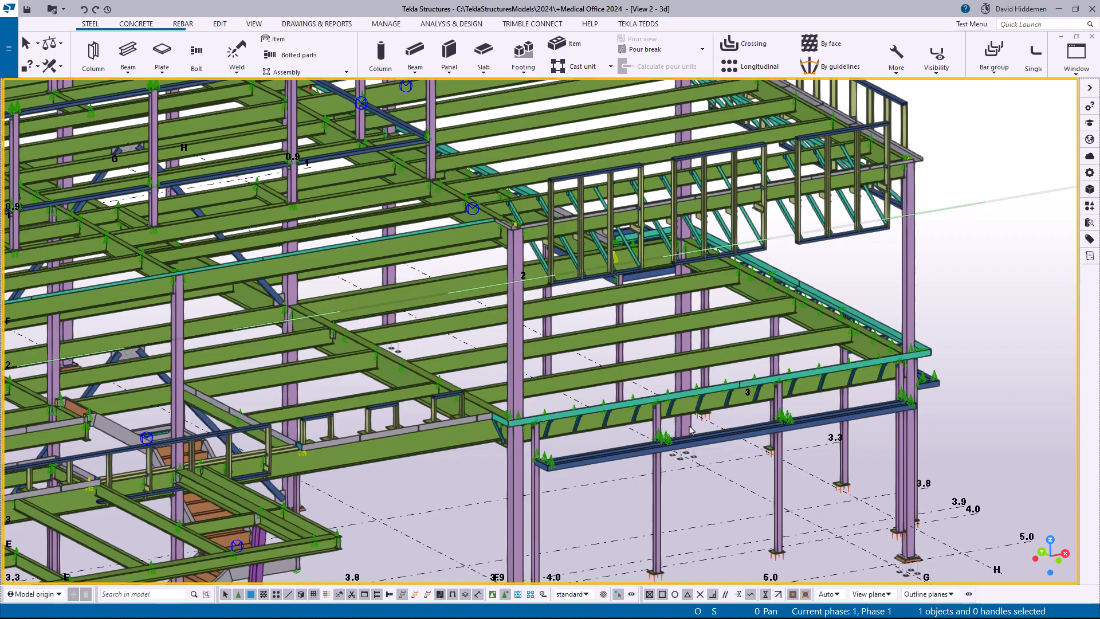
Open the IFC export settings and the definitions of the Trimble property sets for editing.
click(9, 48)
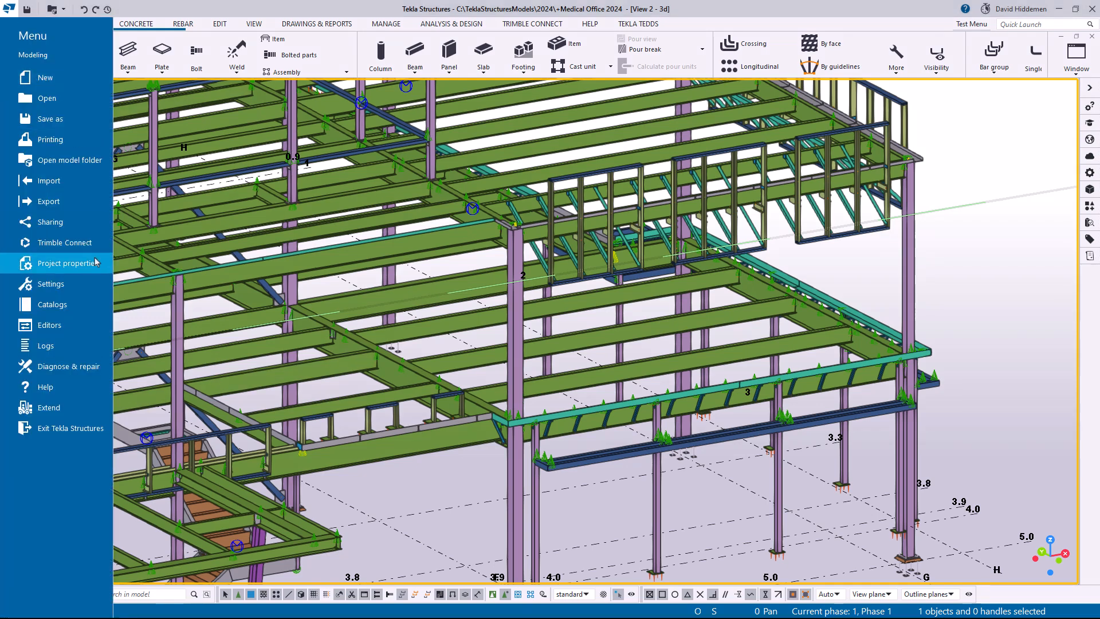
click(51, 201)
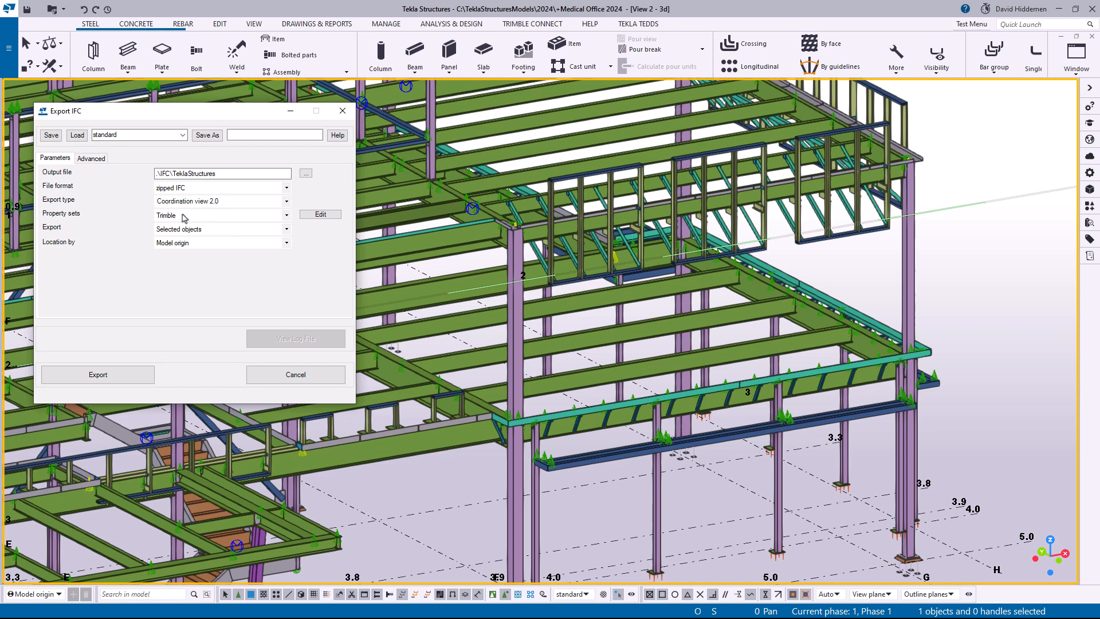
click(324, 217)
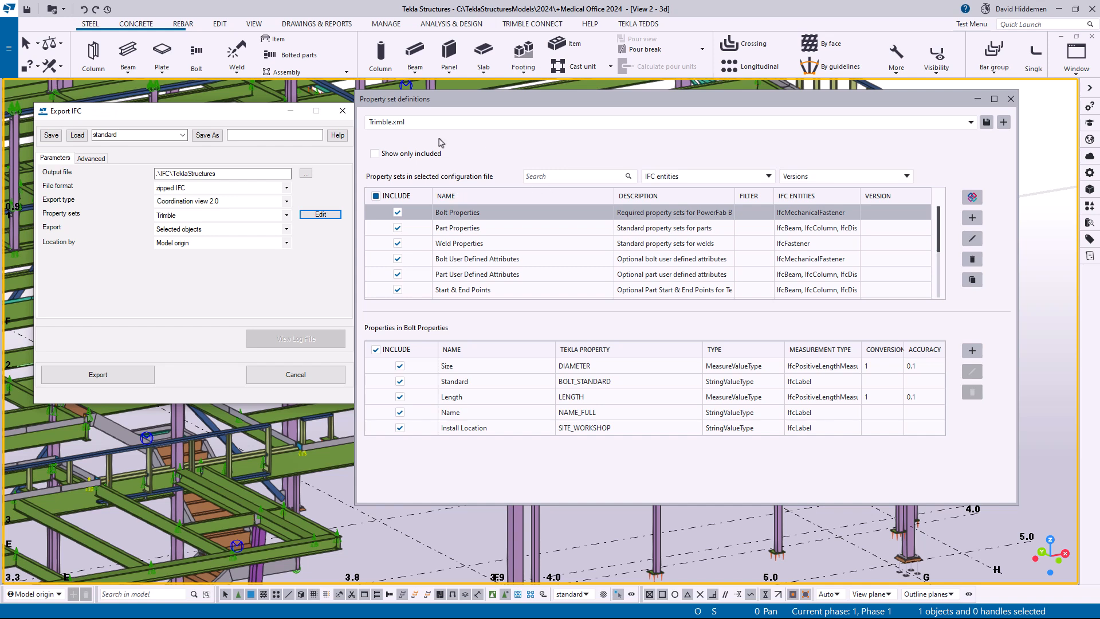
Examine the available property set configuration files and the properties in the Part Properties and Part User Defined Attributes sets.
click(970, 124)
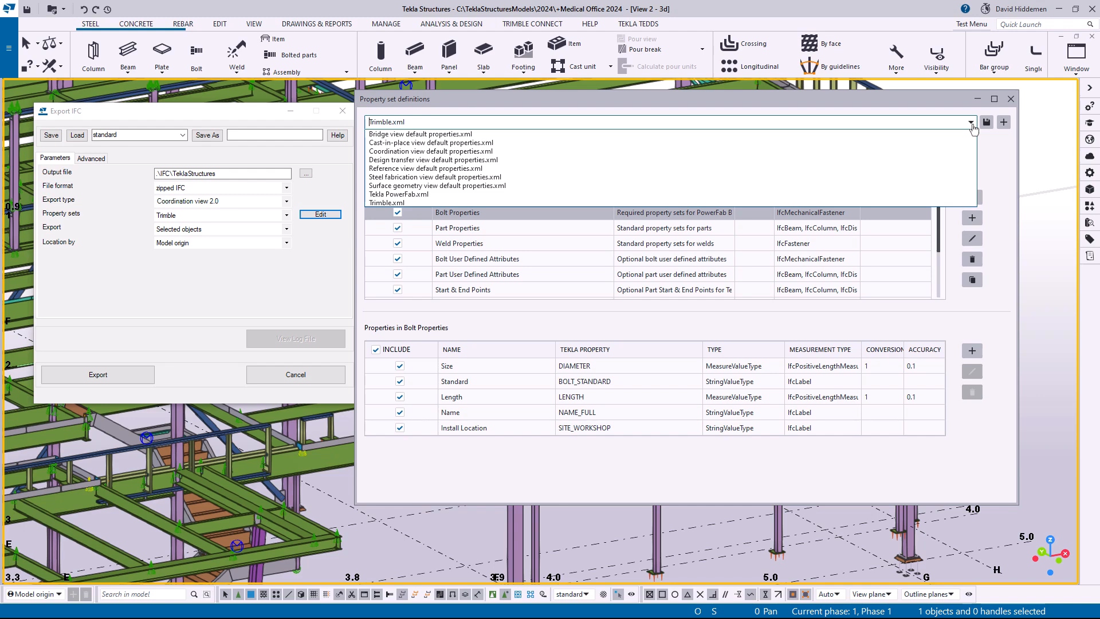
click(971, 124)
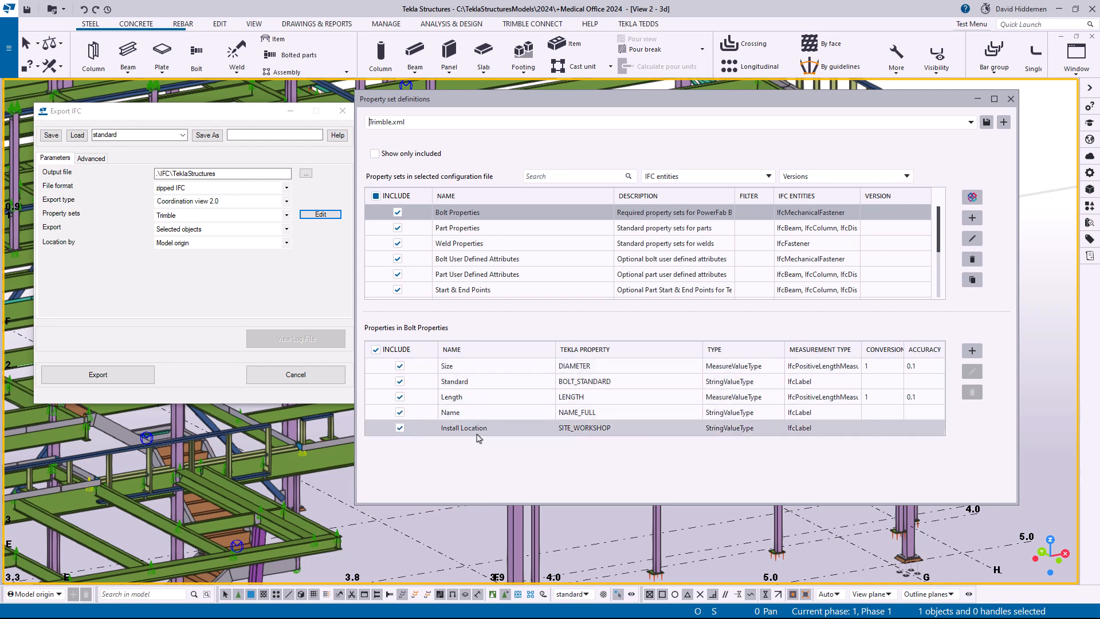
click(494, 229)
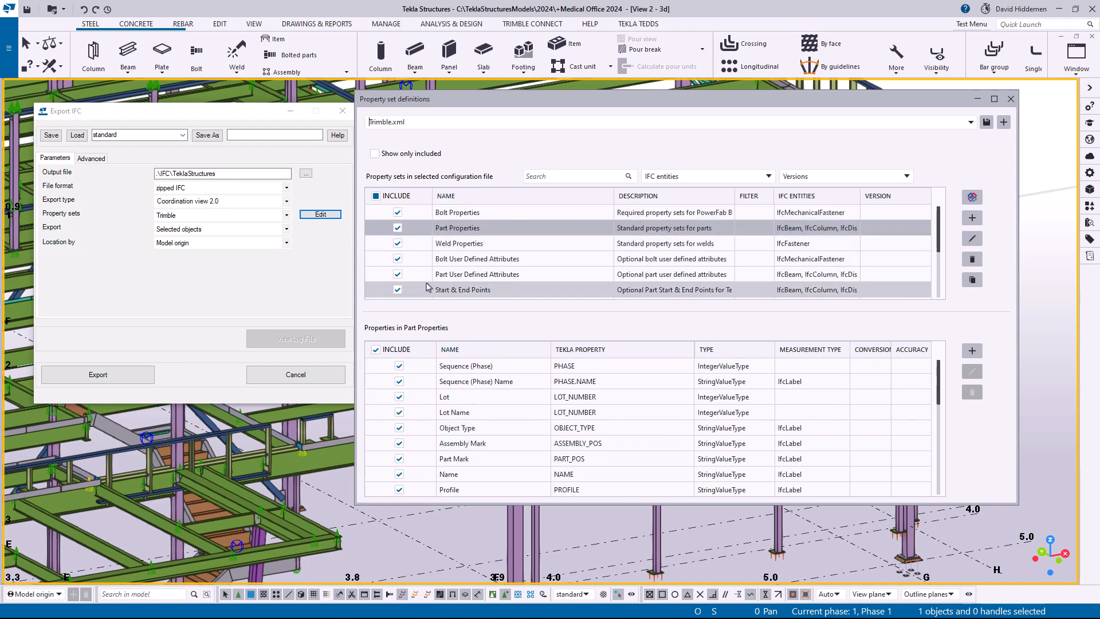
click(471, 274)
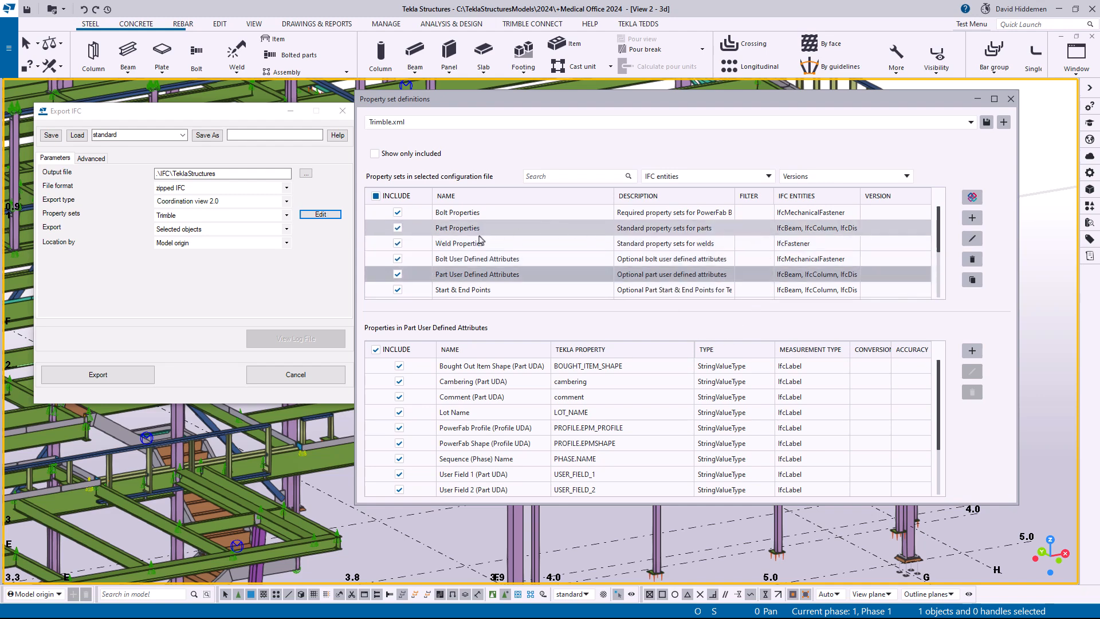
click(479, 230)
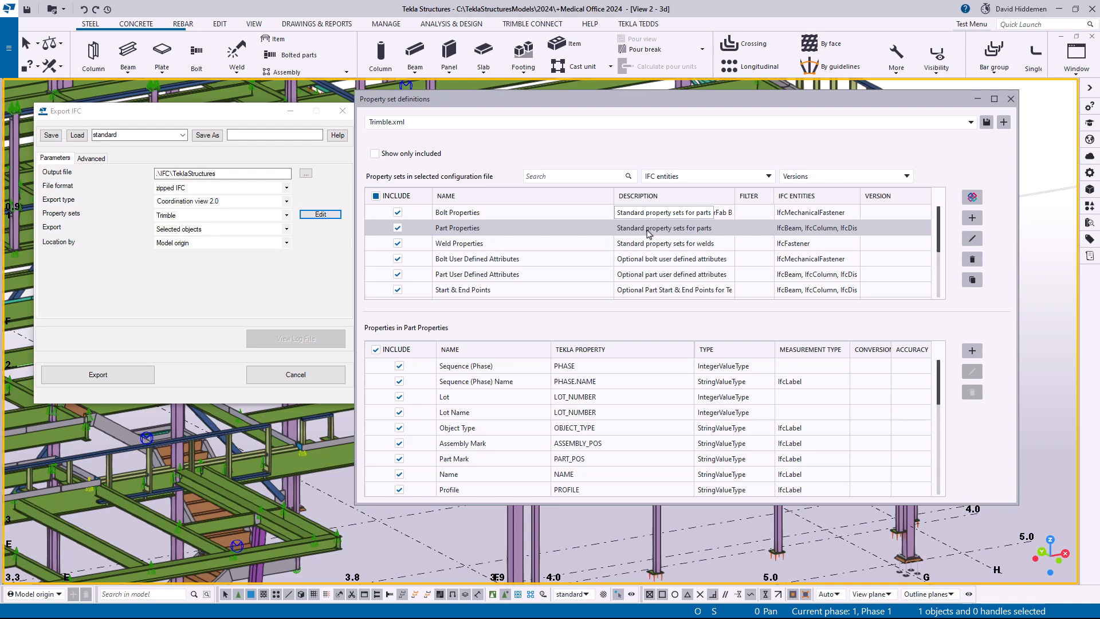
click(668, 231)
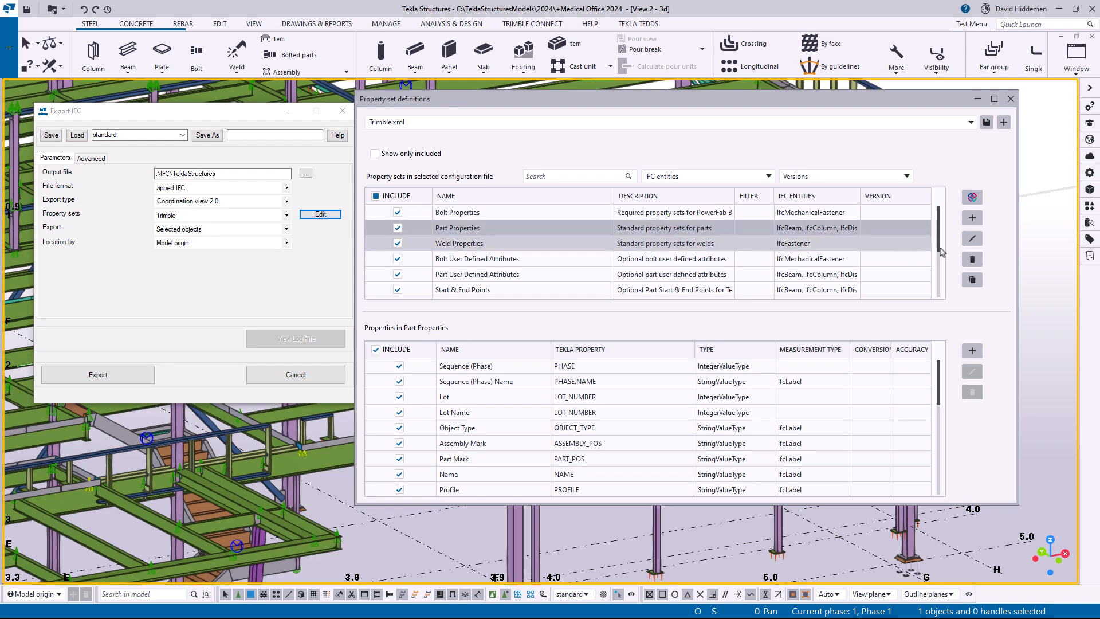
Inspect the Part Properties set's edit options, including its filter choices and filter editor, and close them without changes.
click(972, 242)
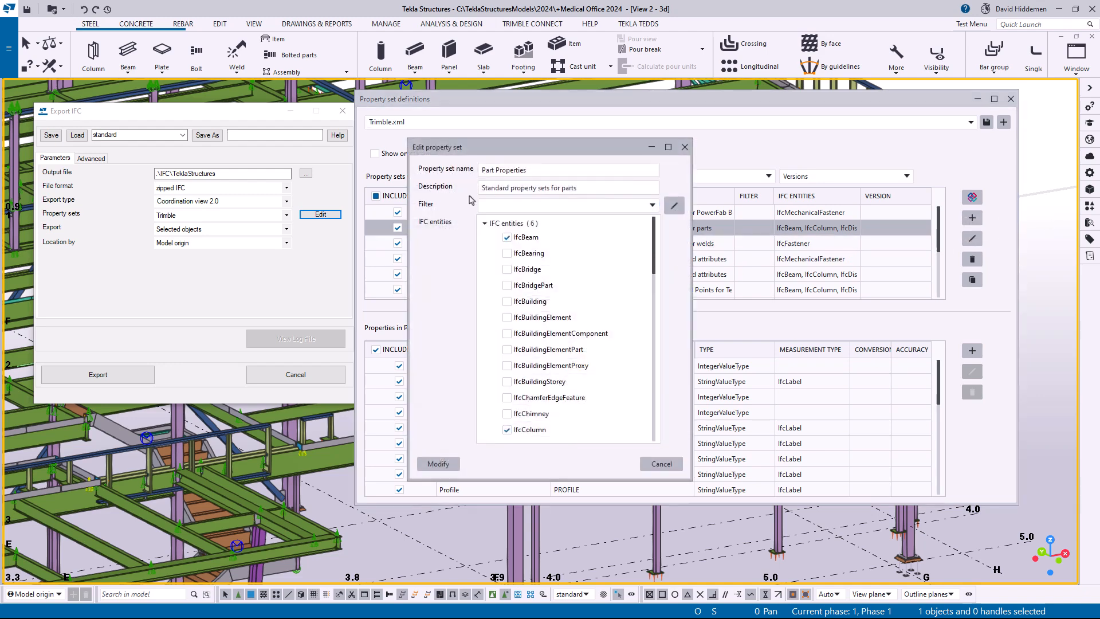
click(639, 207)
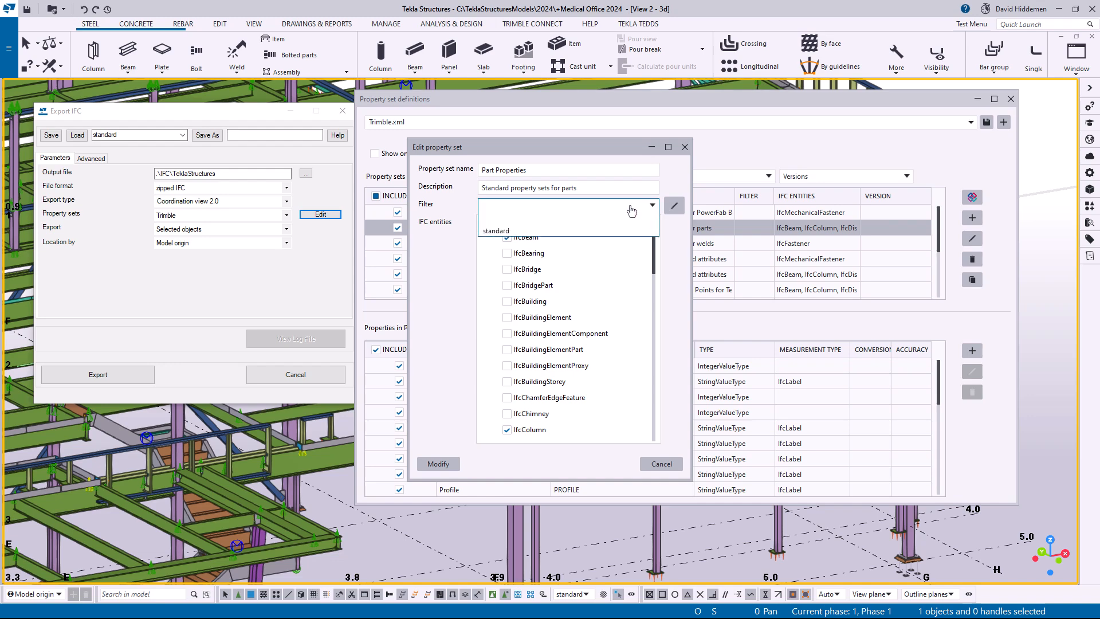
click(674, 207)
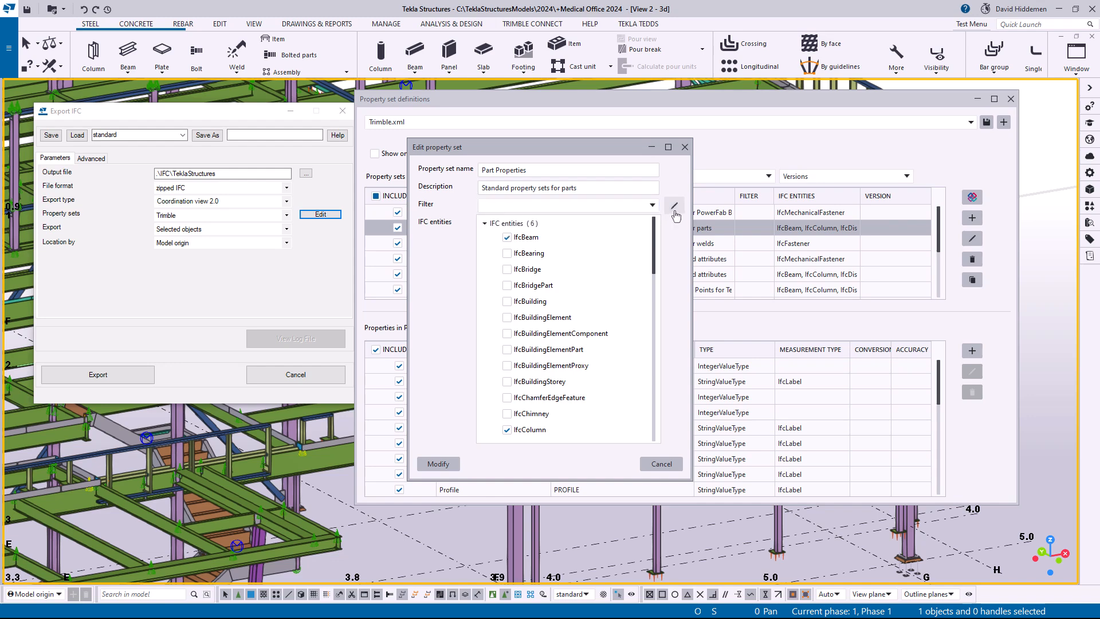
click(674, 211)
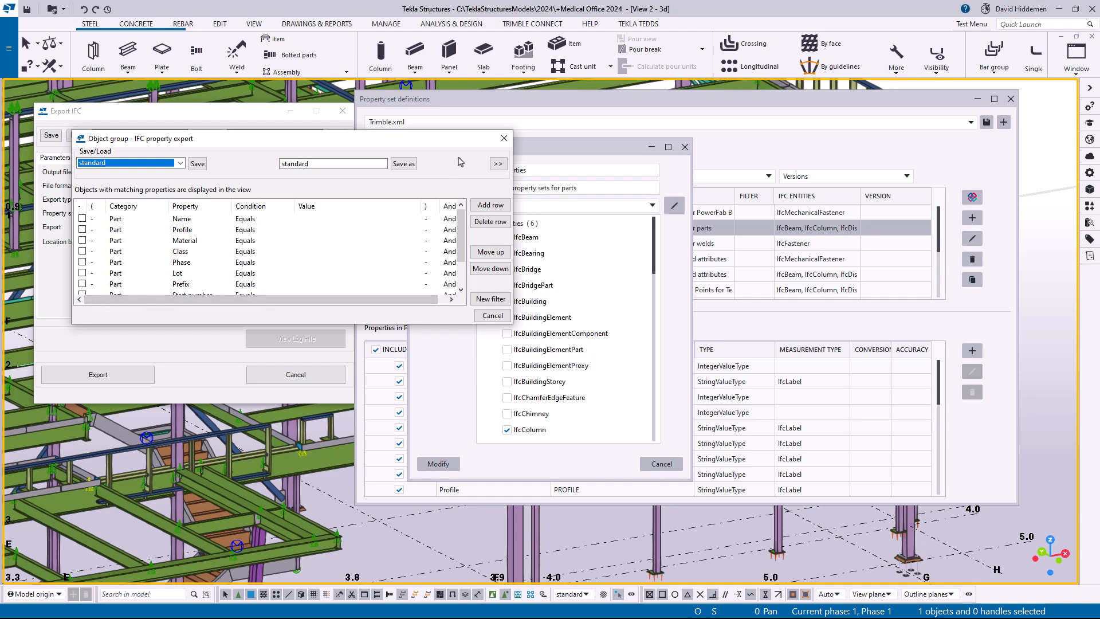
click(504, 139)
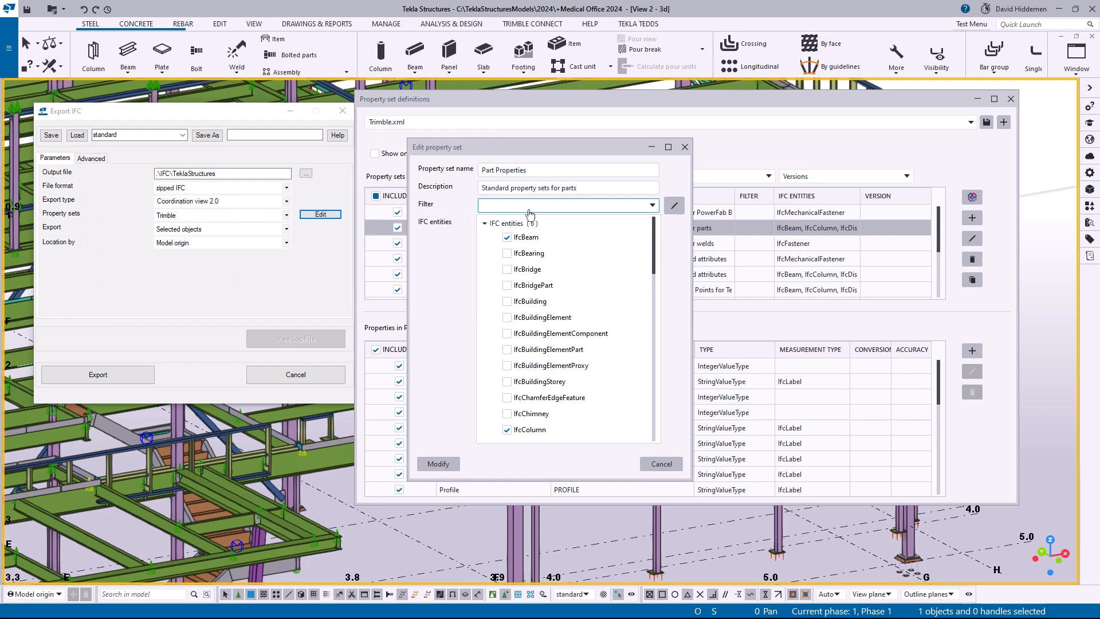
click(684, 148)
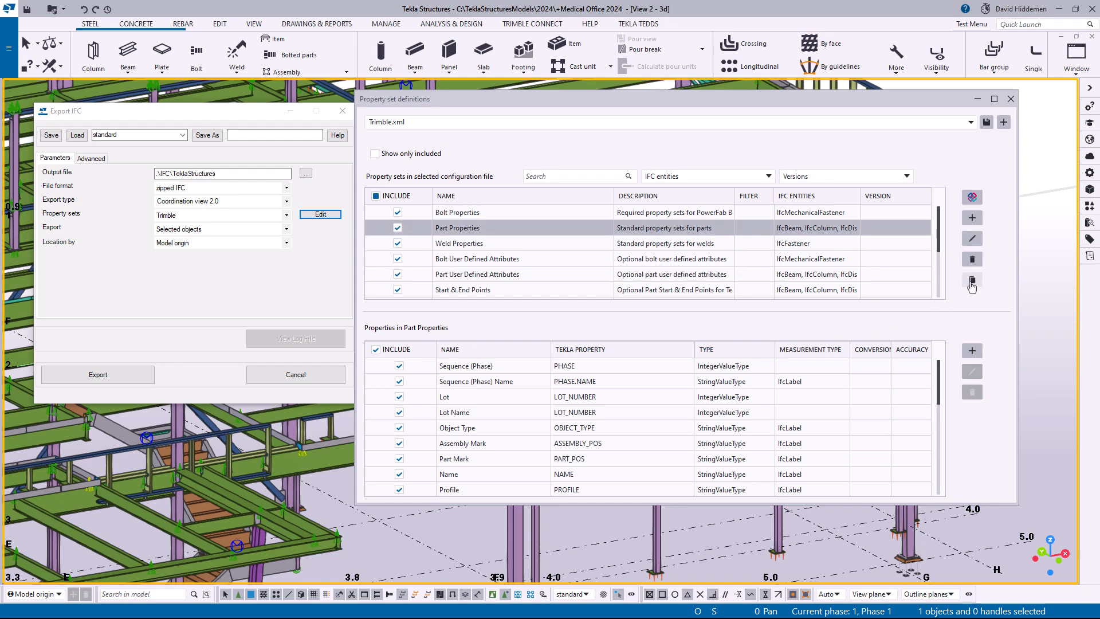
Look over the buildingSMART property sets offered for import and the remaining property sets in the Trimble configuration.
click(973, 197)
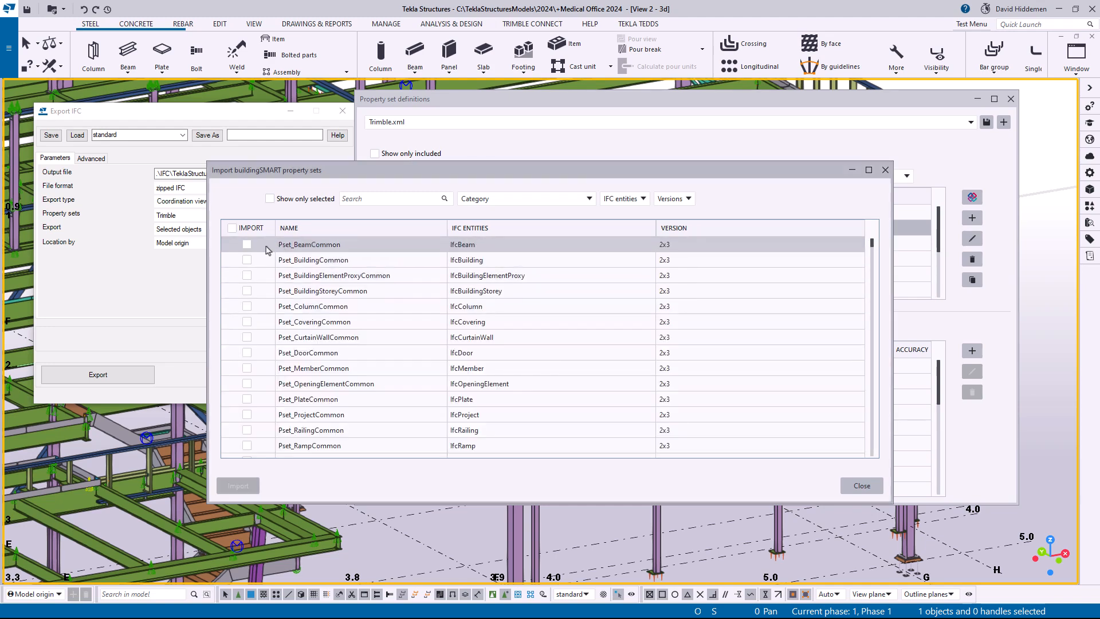
click(266, 247)
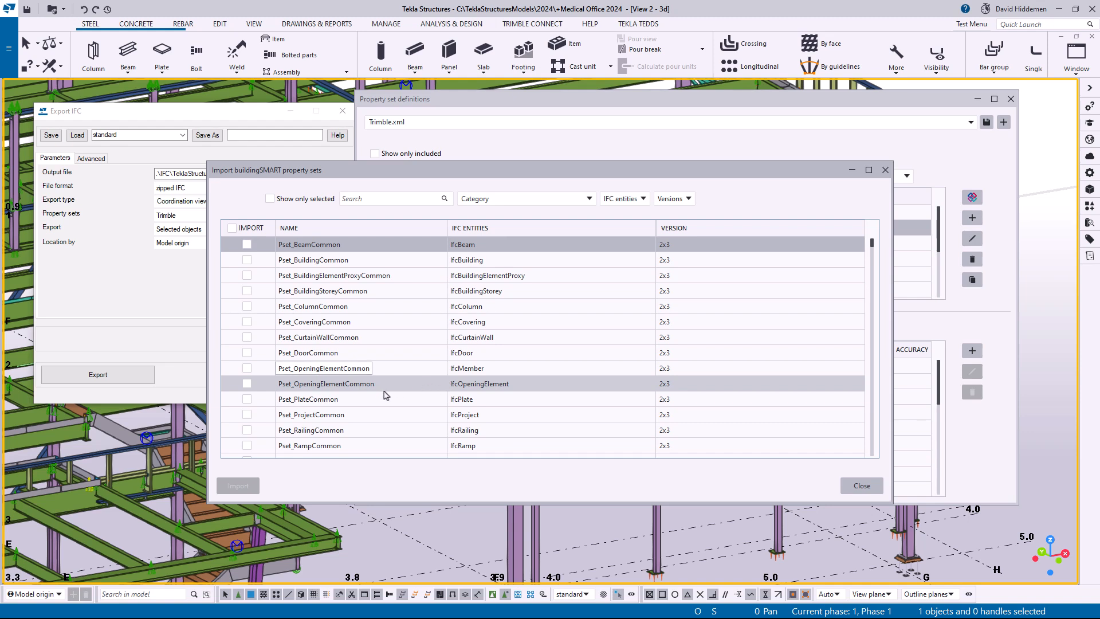
click(886, 170)
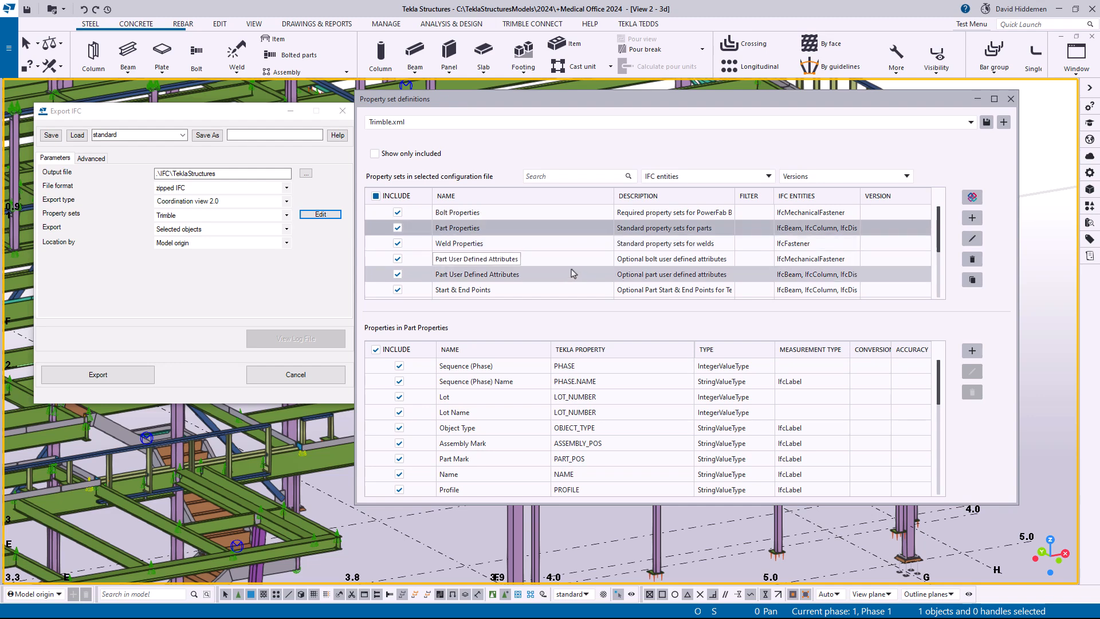
scroll(573, 274, down, 5)
scroll(575, 286, up, 5)
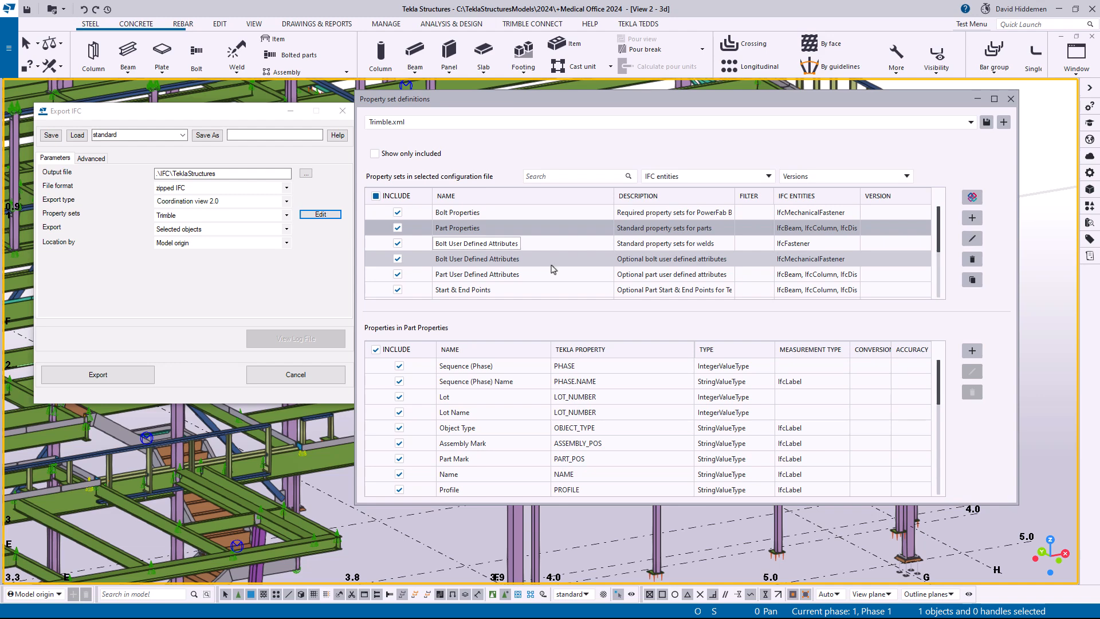
scroll(553, 269, down, 6)
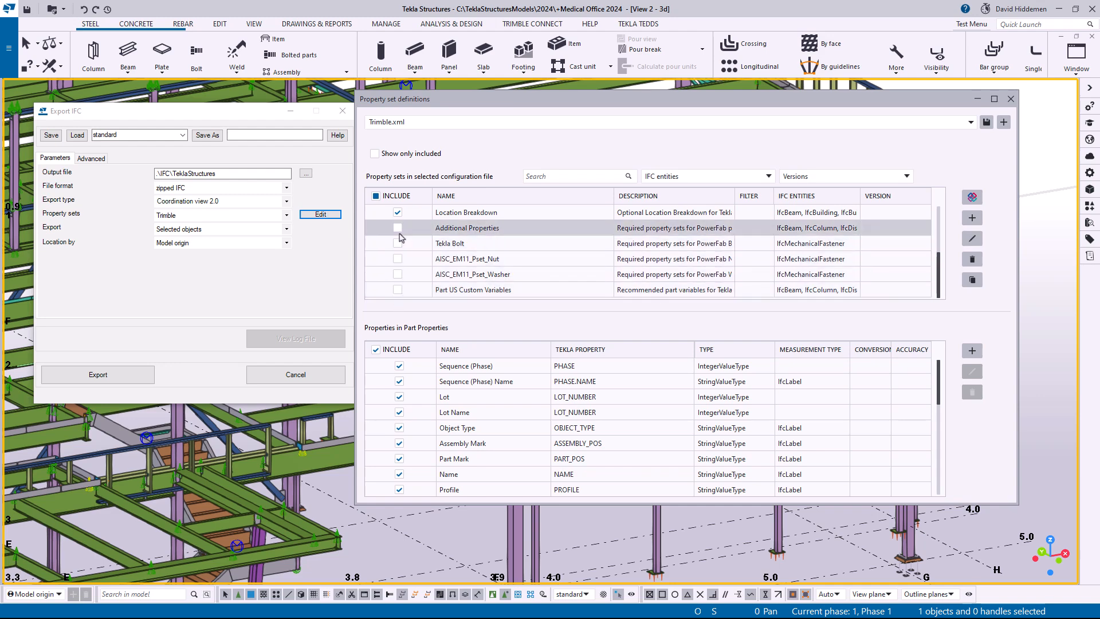
Start a new property set named "Assembly Properties" with the description "Information about overall assembly".
click(972, 219)
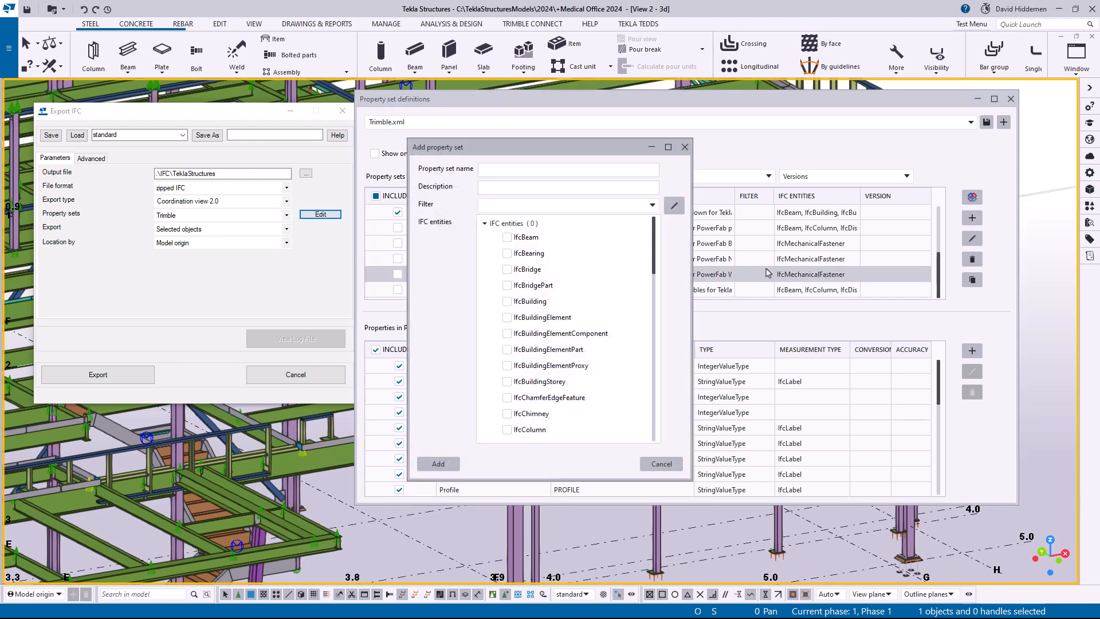
click(554, 169)
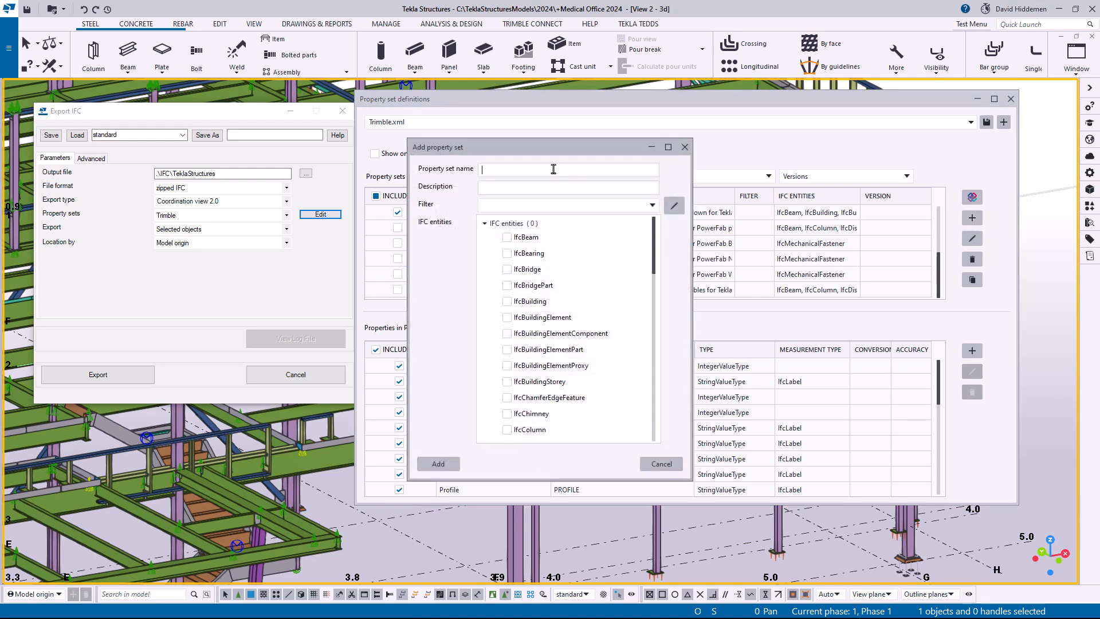
text(Assembly Properties)
click(496, 189)
text(Information a)
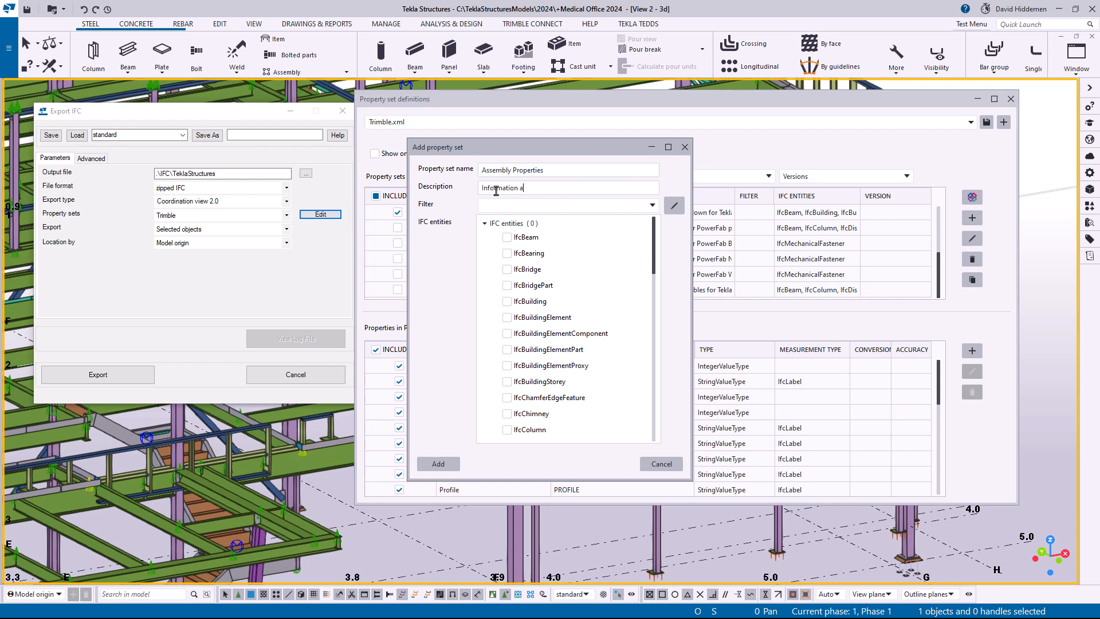
text(bout overall assembly)
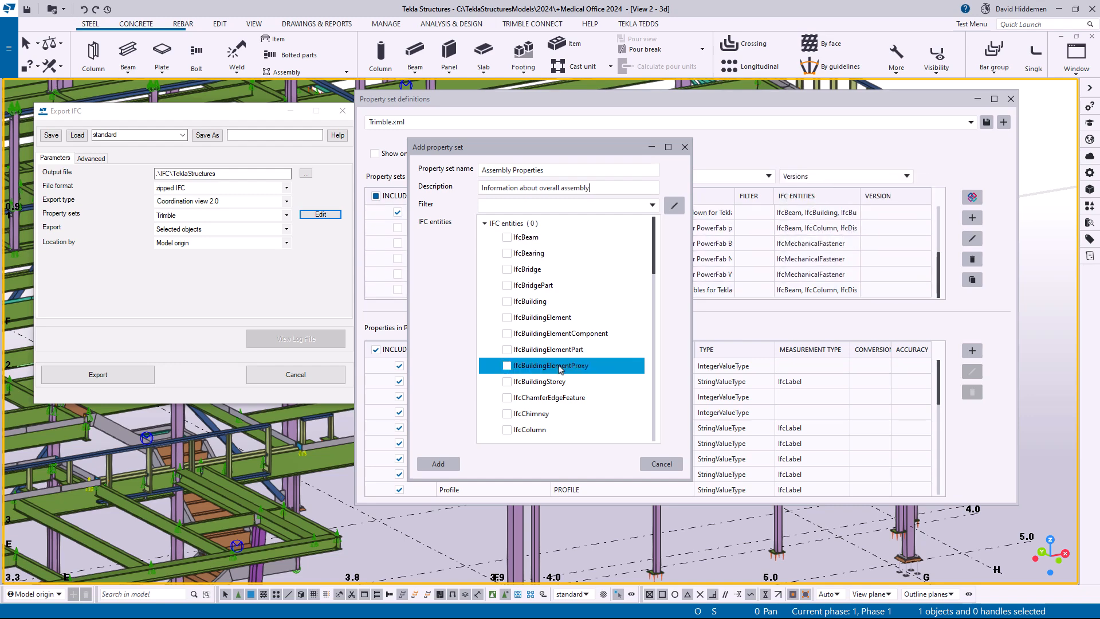
Assign the IfcElementAssembly entity to the new property set, add it to the configuration and include it.
scroll(576, 363, down, 3)
scroll(551, 369, down, 2)
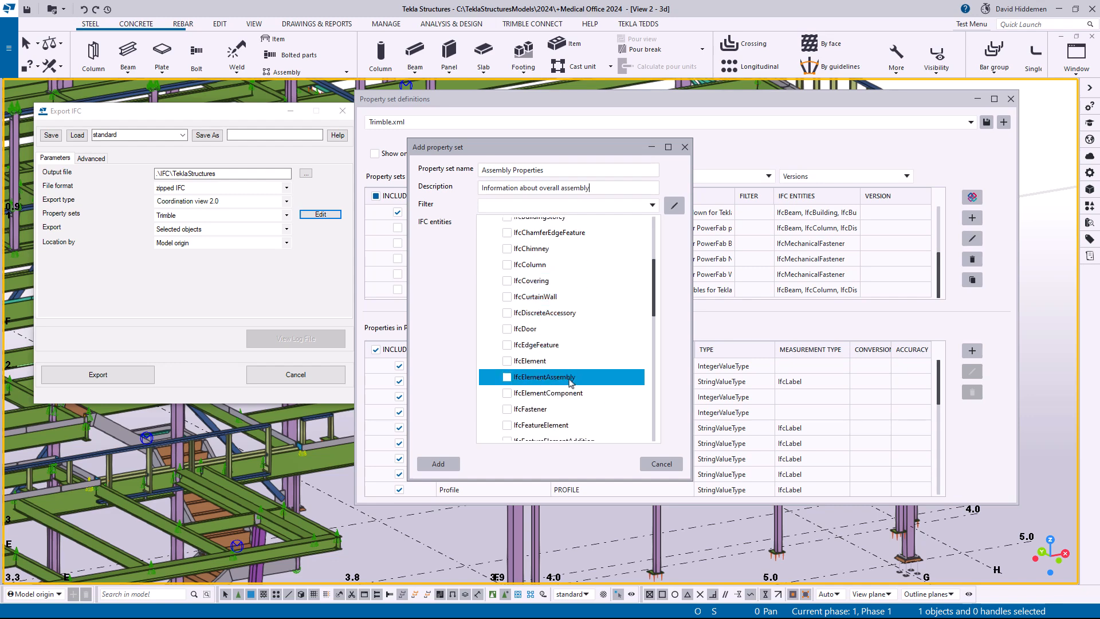
click(507, 378)
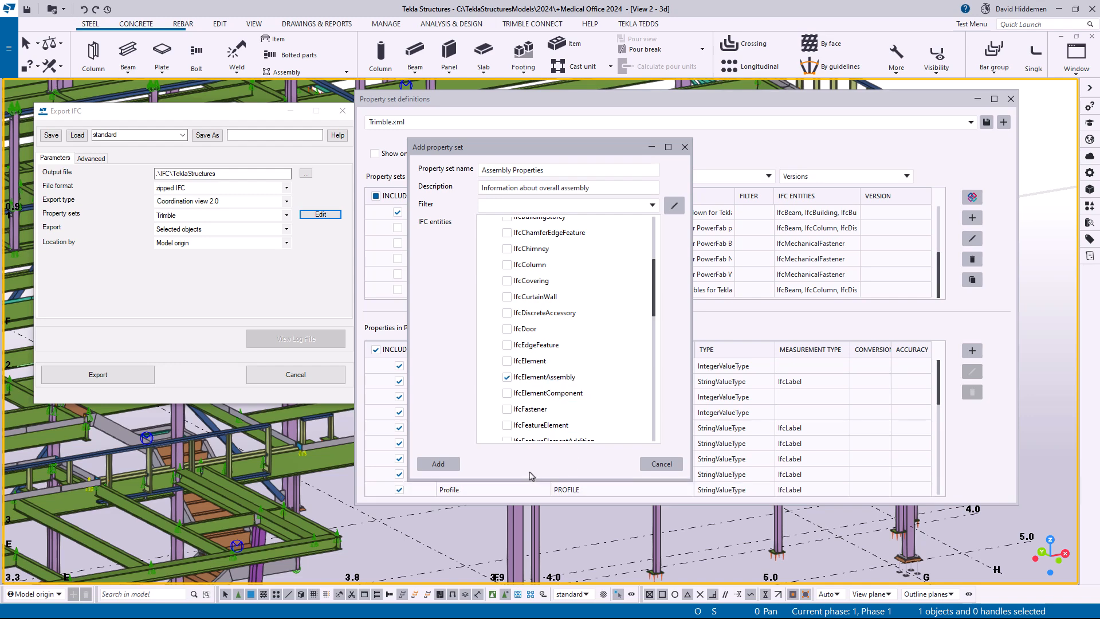
click(439, 466)
click(397, 289)
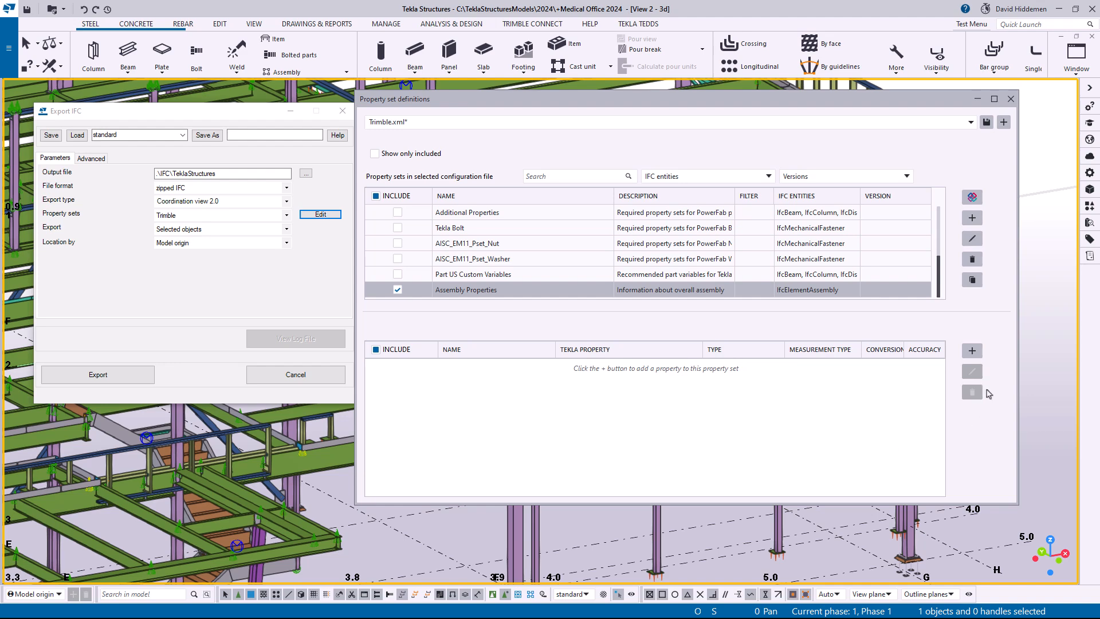
Add an "Assembly Pos" property to the Assembly Properties set, mapped to ASSEMBLY_POS from the ASSEMBLY group.
click(973, 352)
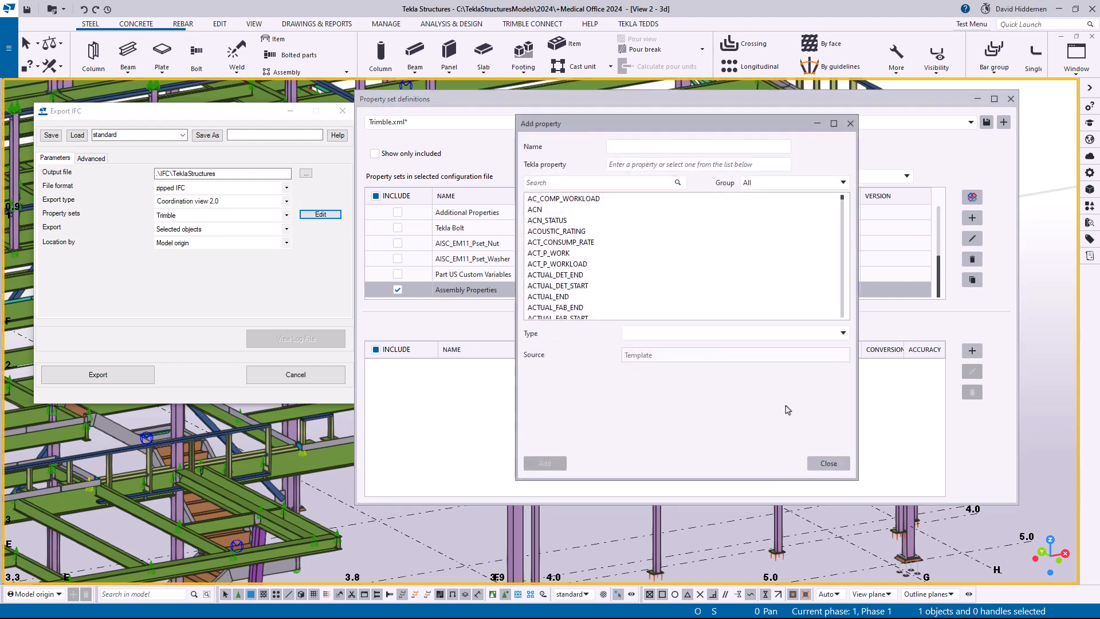
click(646, 147)
text(Assembly Pos)
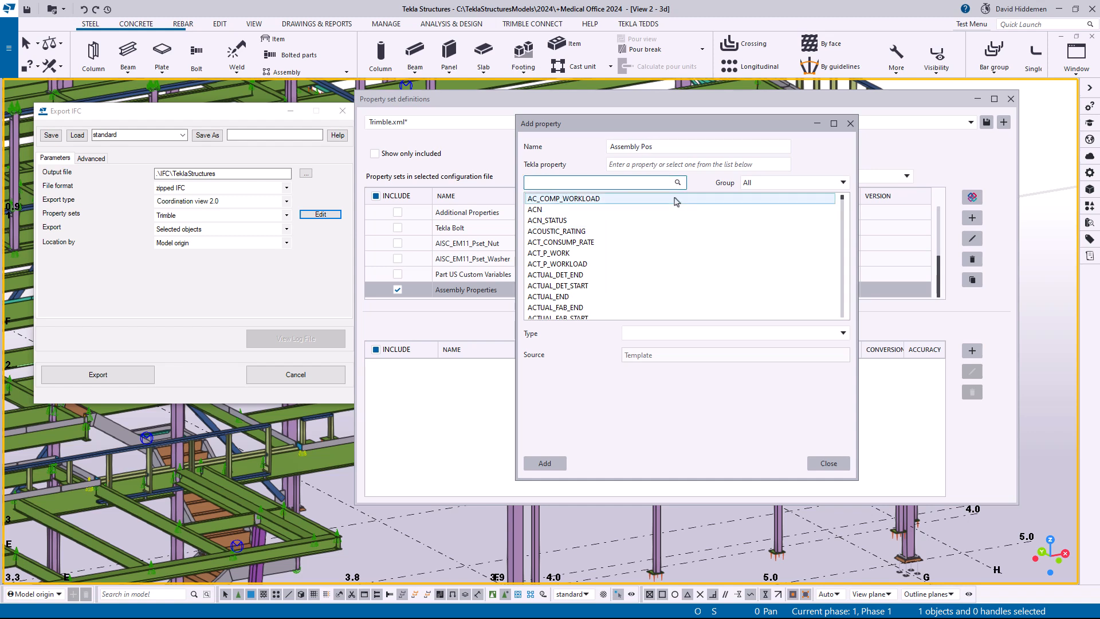
click(844, 184)
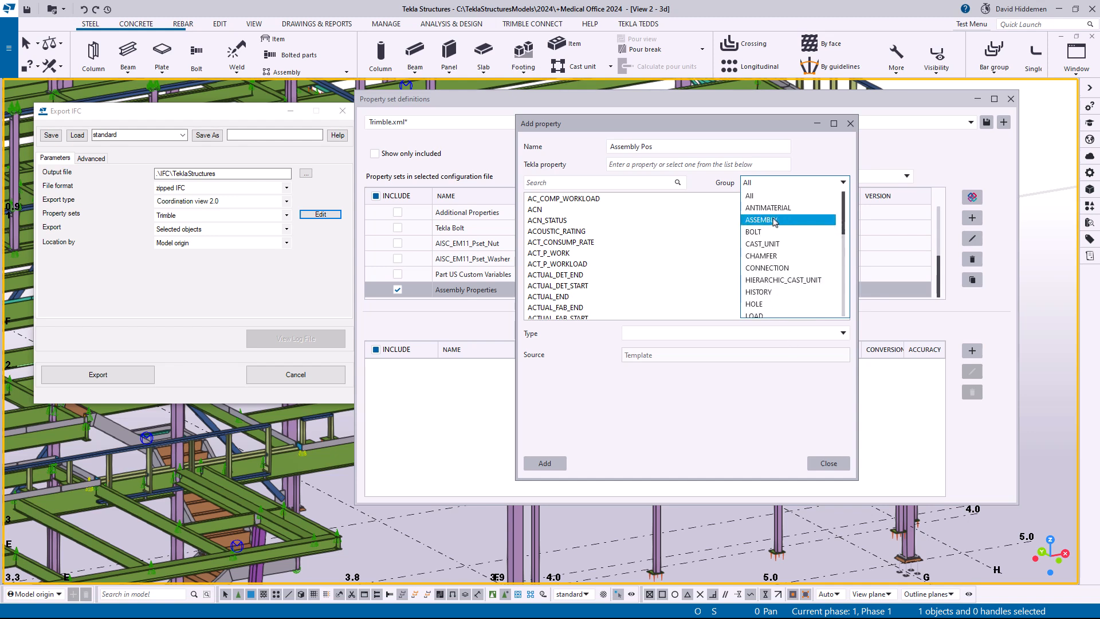
click(771, 221)
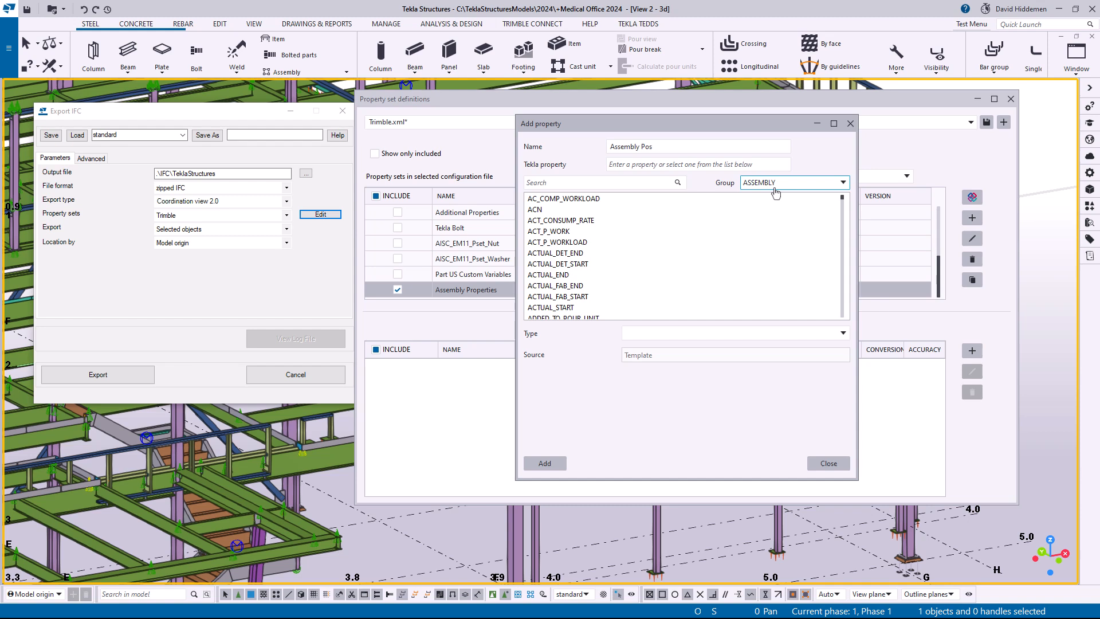
click(593, 183)
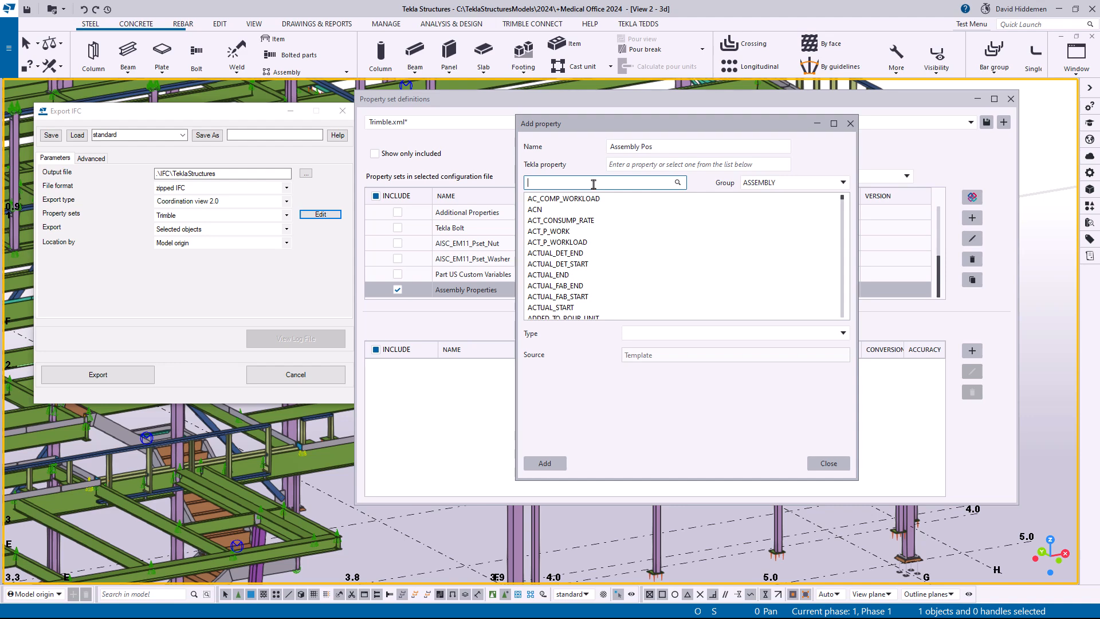
text(pos)
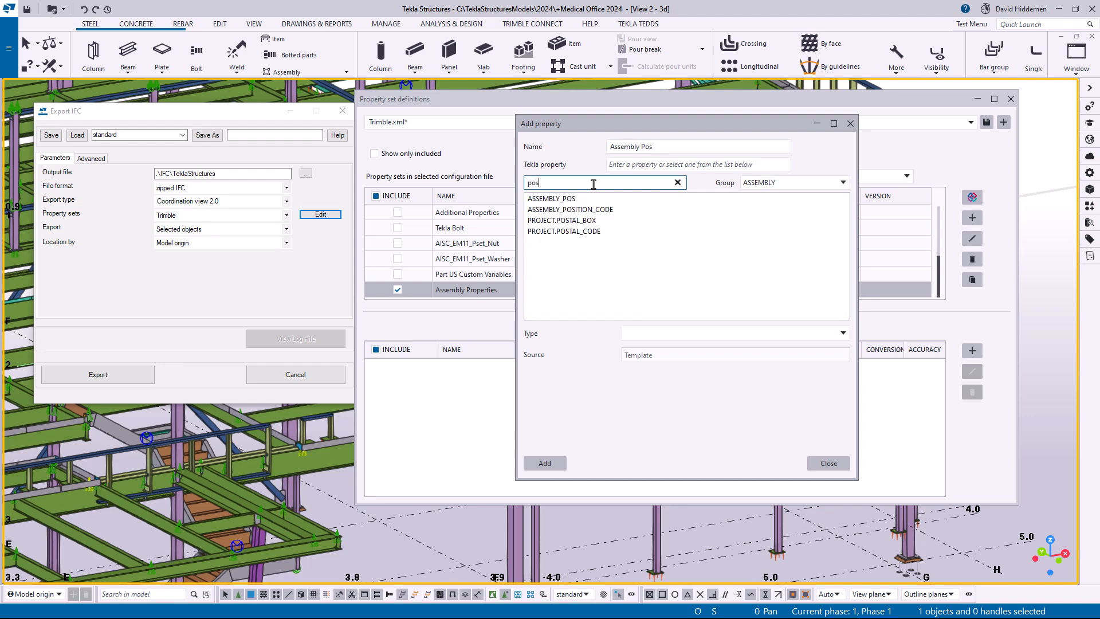
click(551, 200)
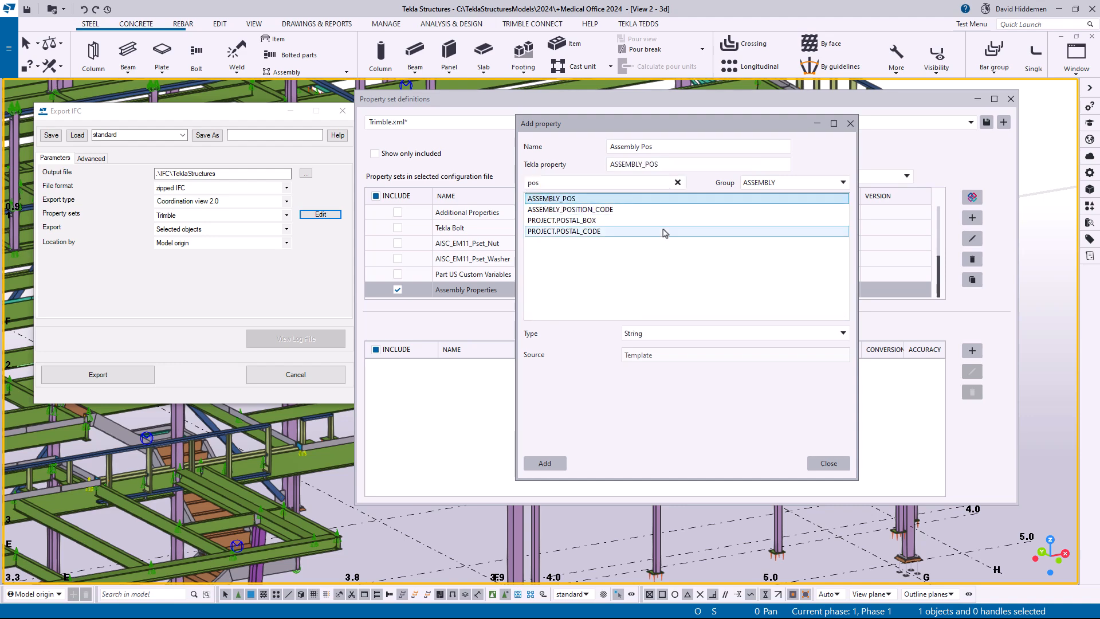
click(543, 471)
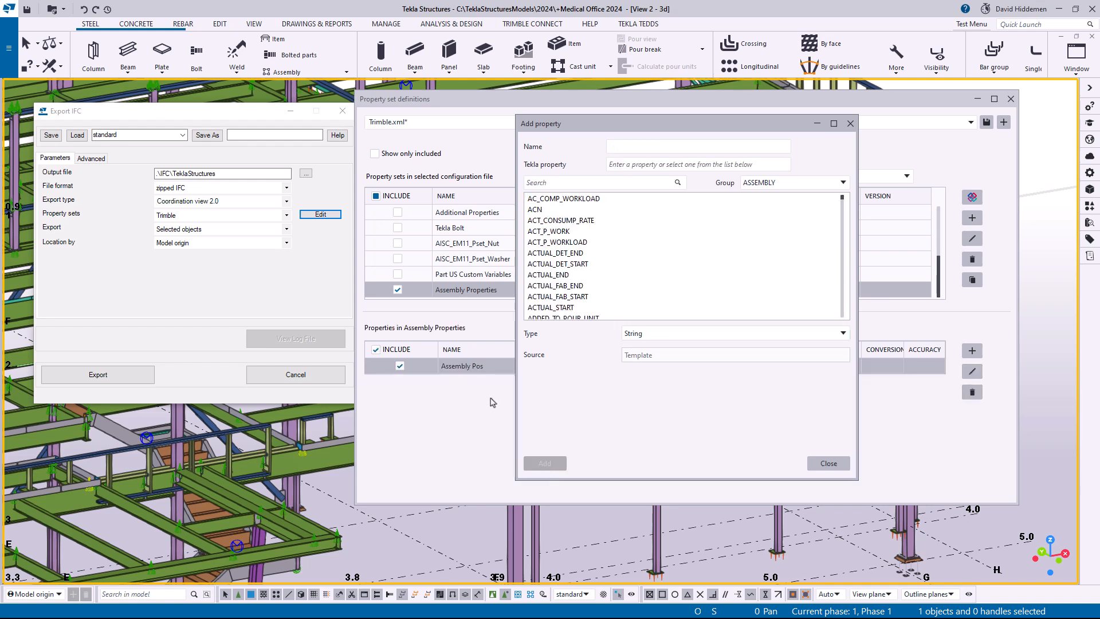
Add a "Weight" property mapped to ASSEMBLY_WEIGHT, as an IfcMassMeasure measurement with the 1 (kg) conversion.
click(659, 145)
text(Weight)
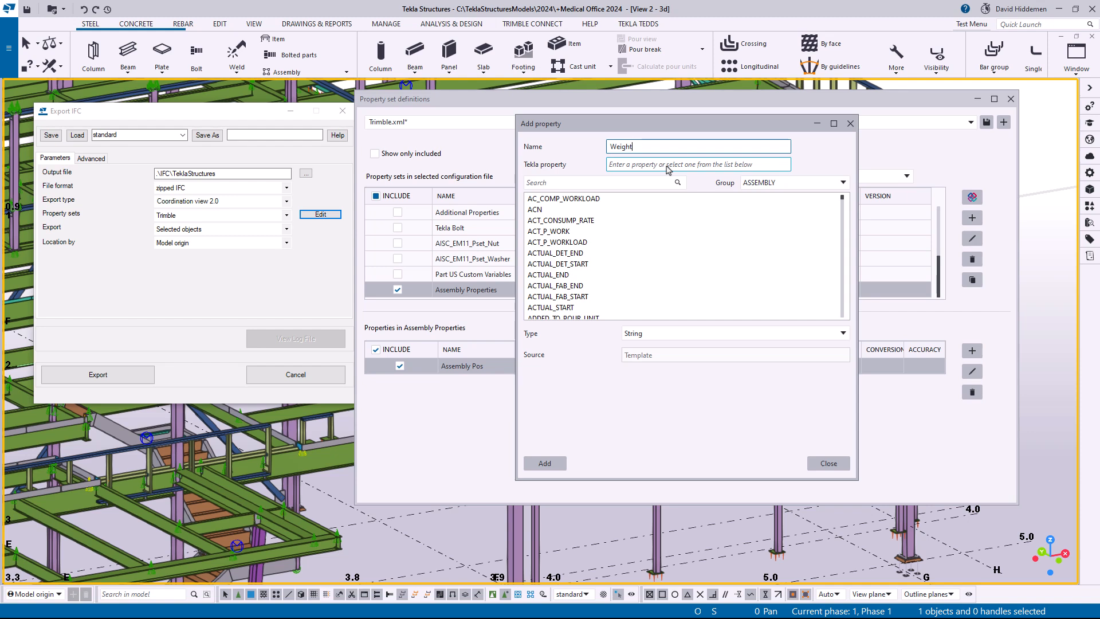
click(593, 182)
text(wei)
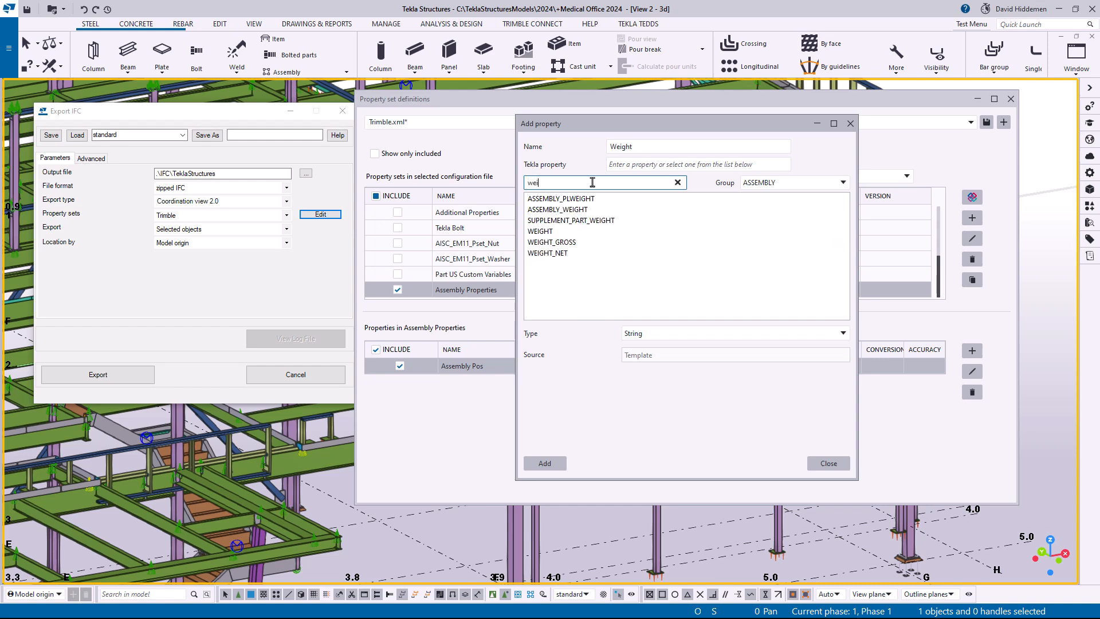
click(534, 211)
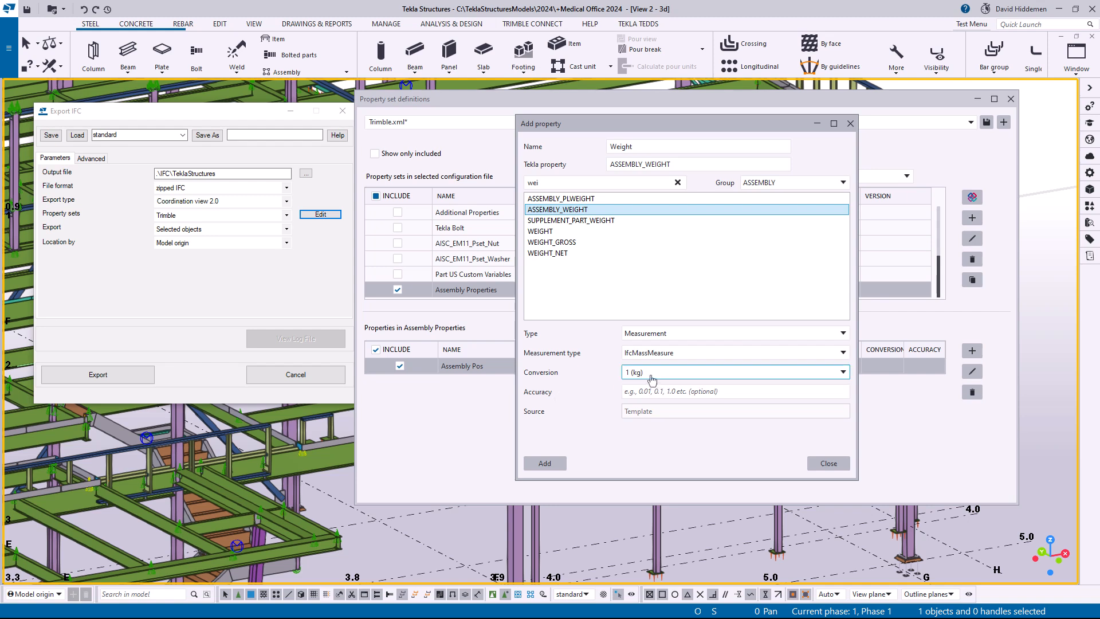
click(836, 373)
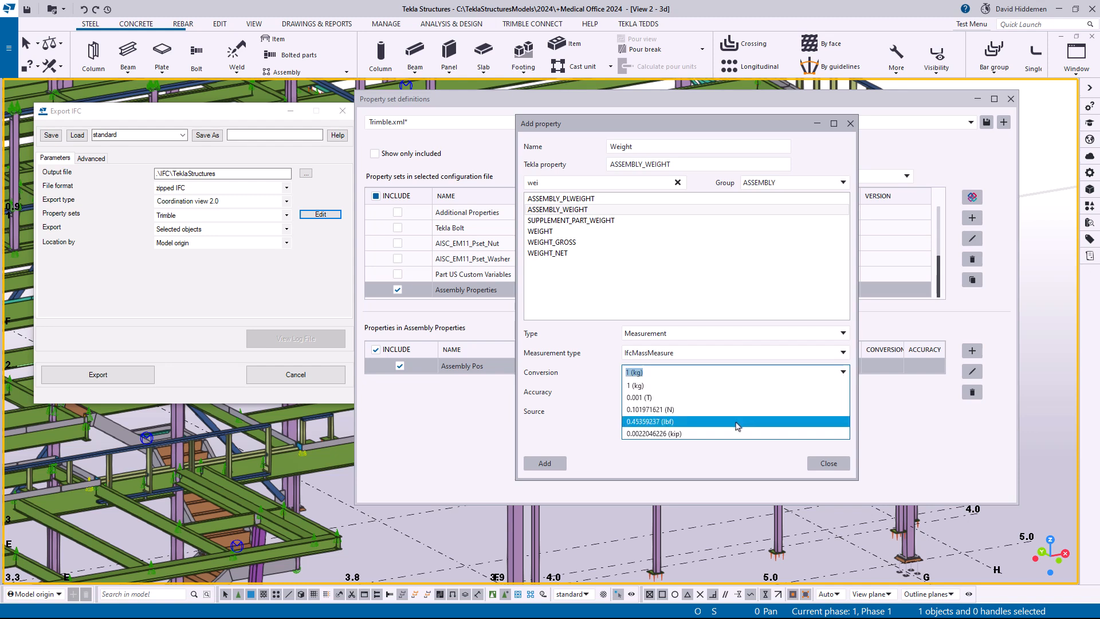
click(575, 429)
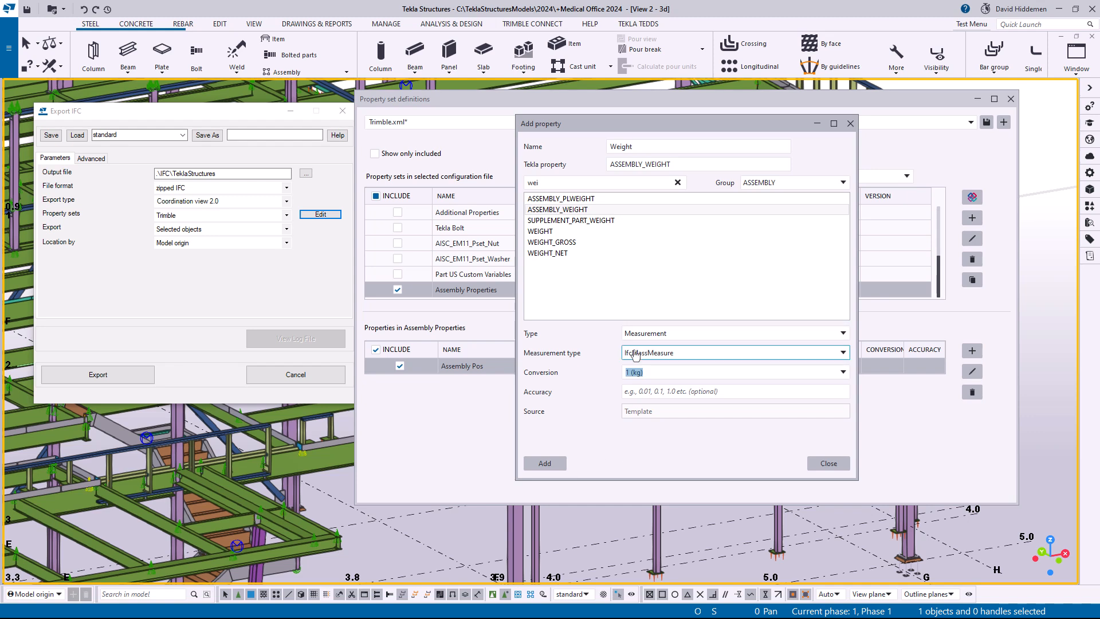
click(545, 463)
Add an "Overall Length" property mapped to LENGTH_GROSS to the Assembly Properties set.
click(660, 146)
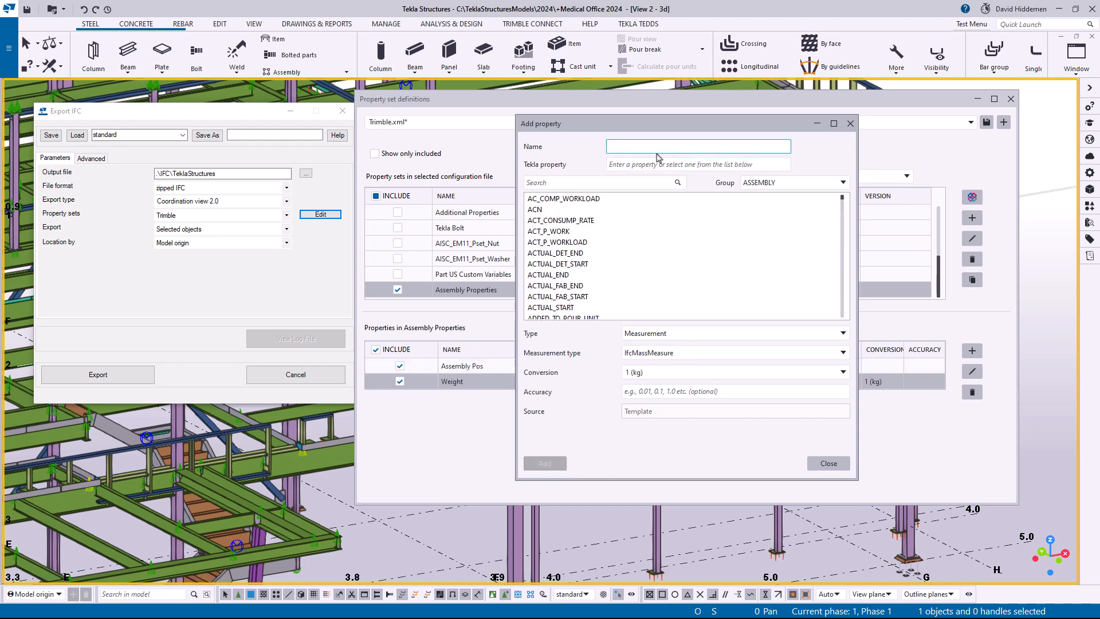
text(Overall Length)
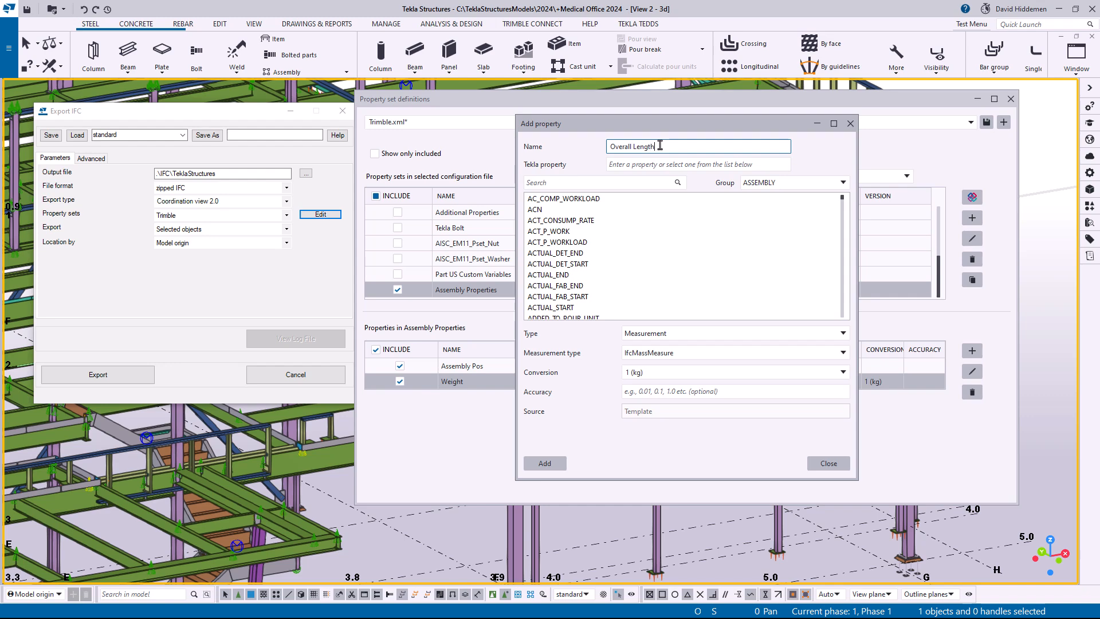
click(635, 182)
text(length)
click(650, 209)
click(544, 463)
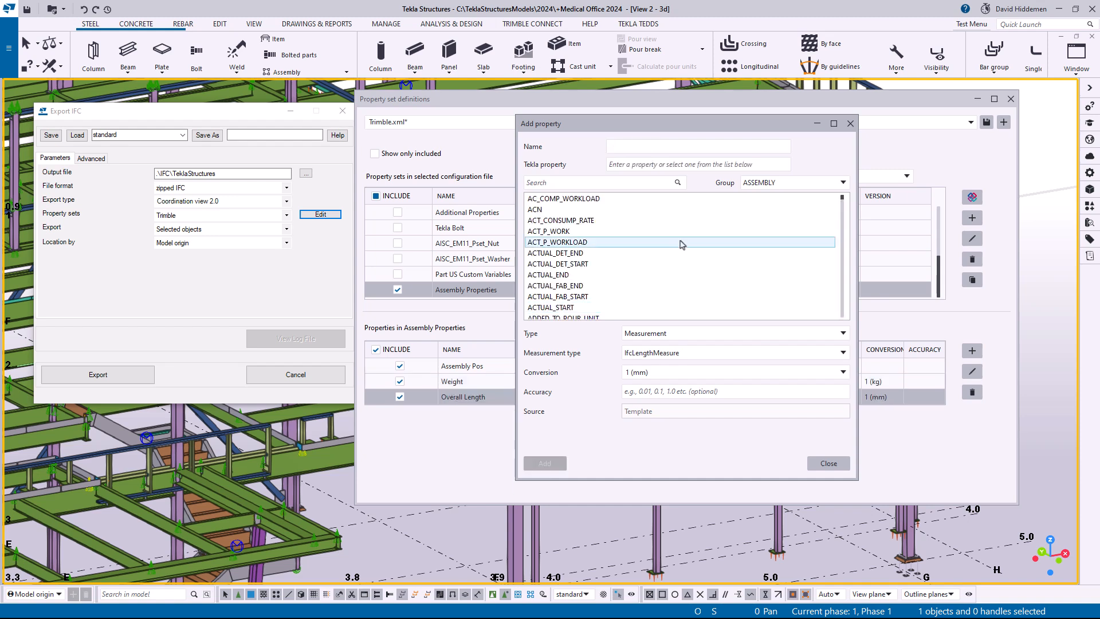
Add an "Overall Height" property mapped to HEIGHT to the Assembly Properties set.
click(658, 147)
text(Overa)
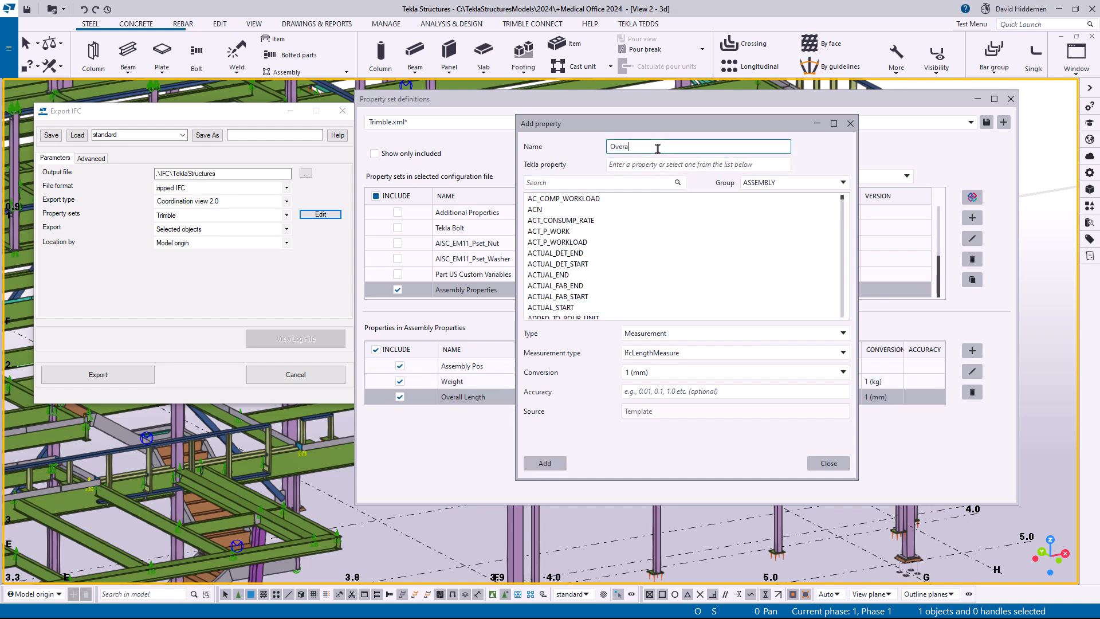
text(ll Height)
click(597, 182)
text(heigh)
click(550, 200)
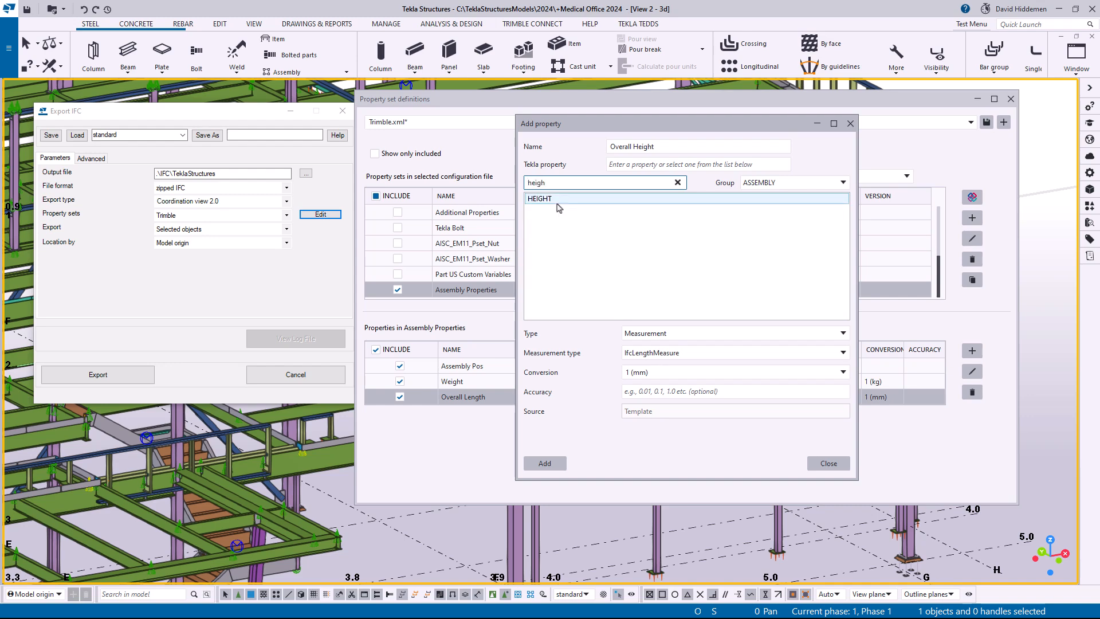
click(550, 463)
Add an "Overall Width" property mapped to WIDTH and finish adding properties to the set.
click(668, 144)
text(Overall Widt)
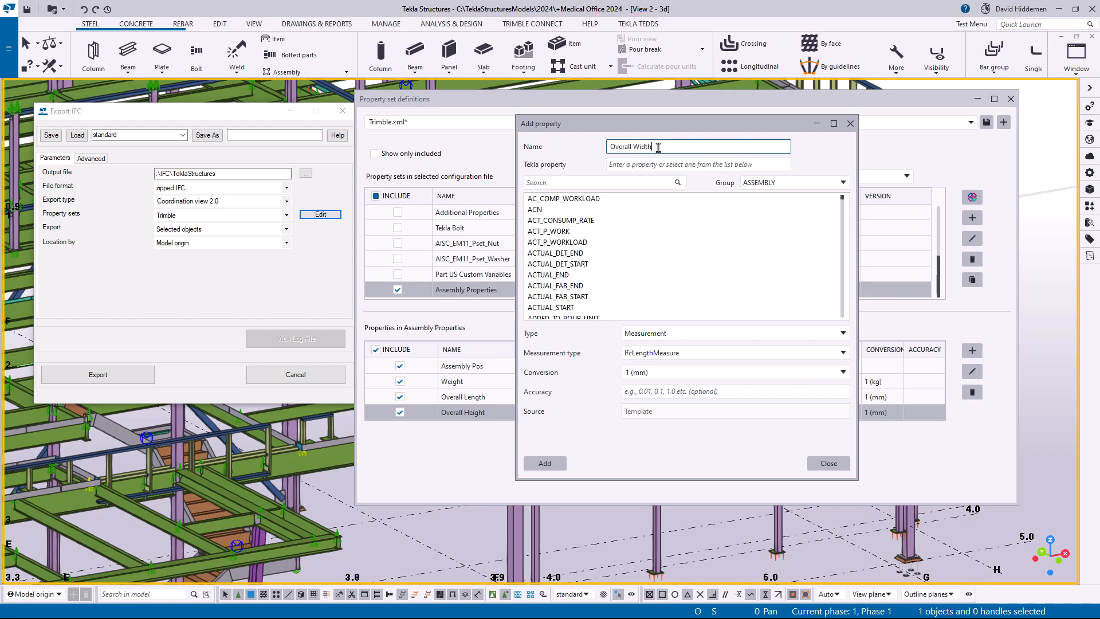
click(599, 183)
text(width)
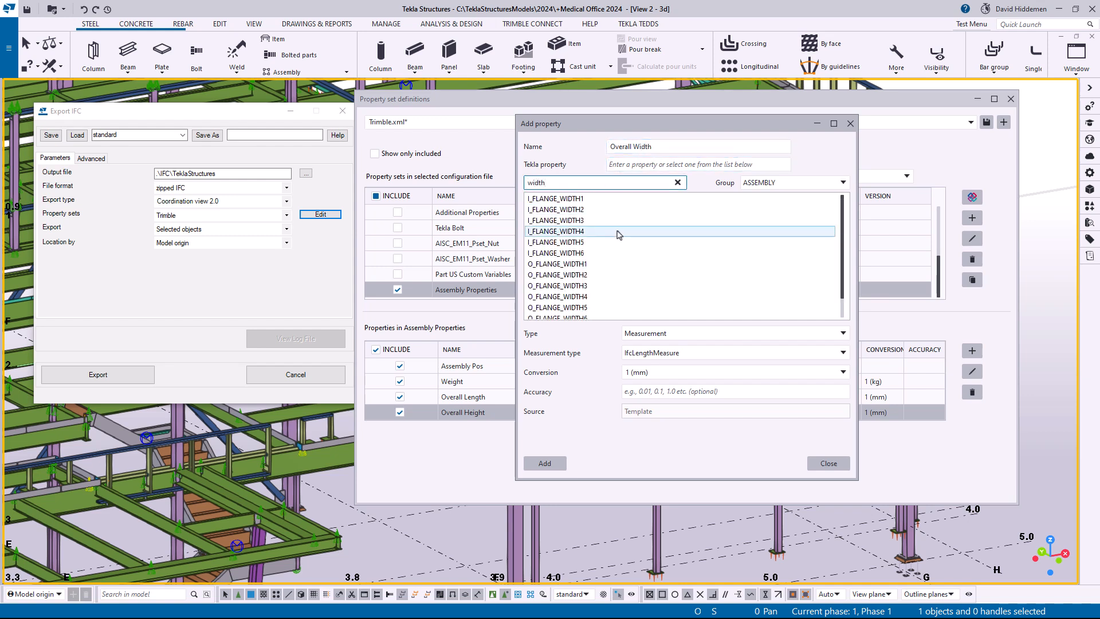
scroll(607, 252, down, 1)
click(625, 308)
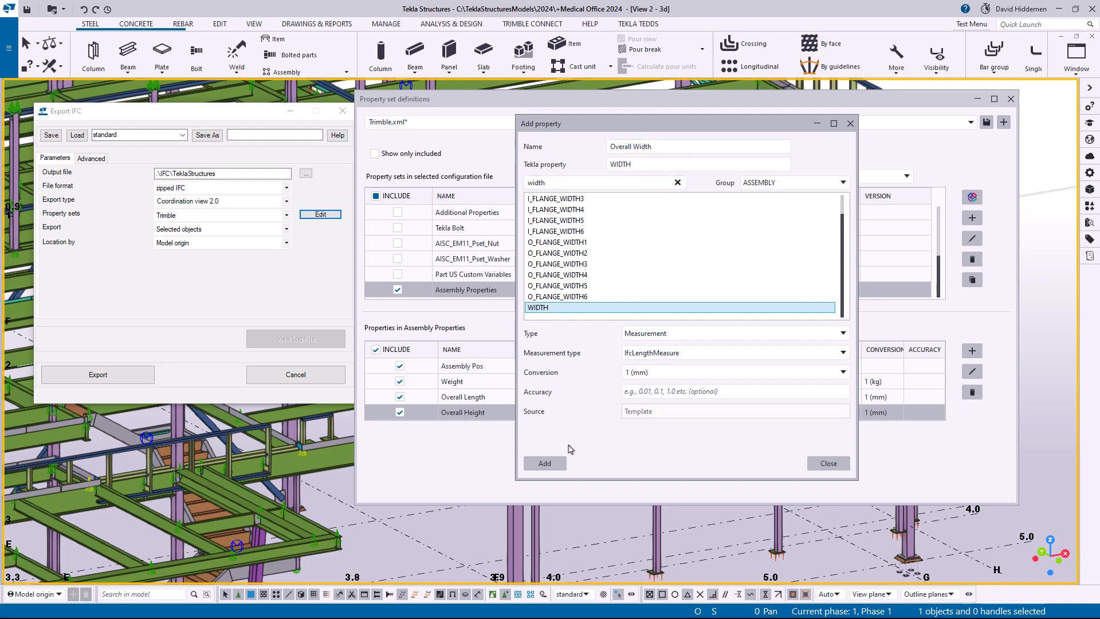
click(550, 464)
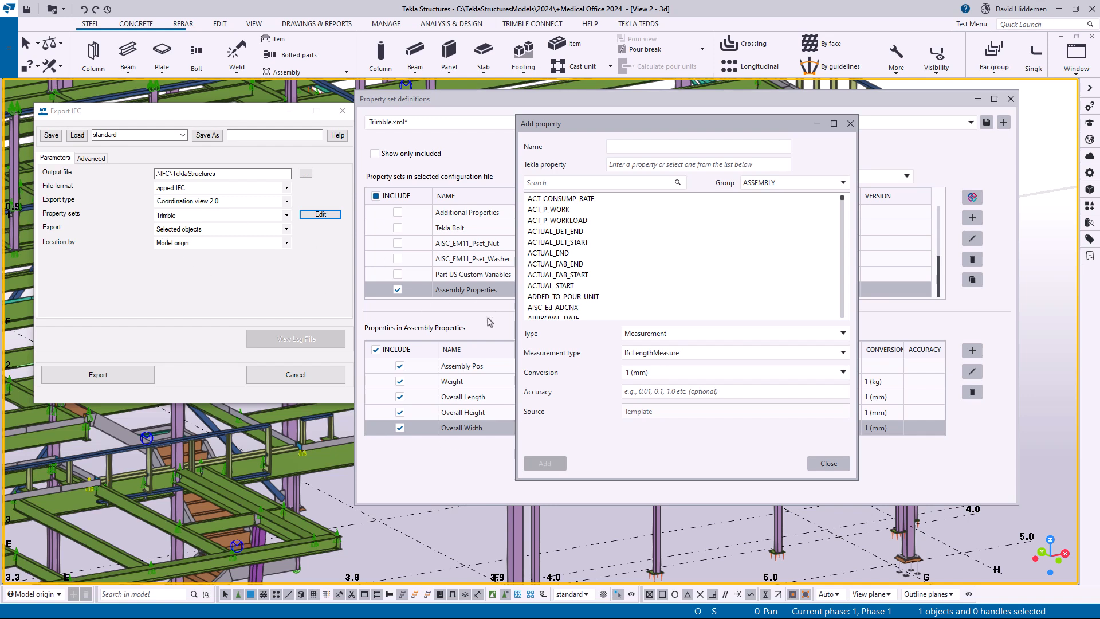
click(828, 463)
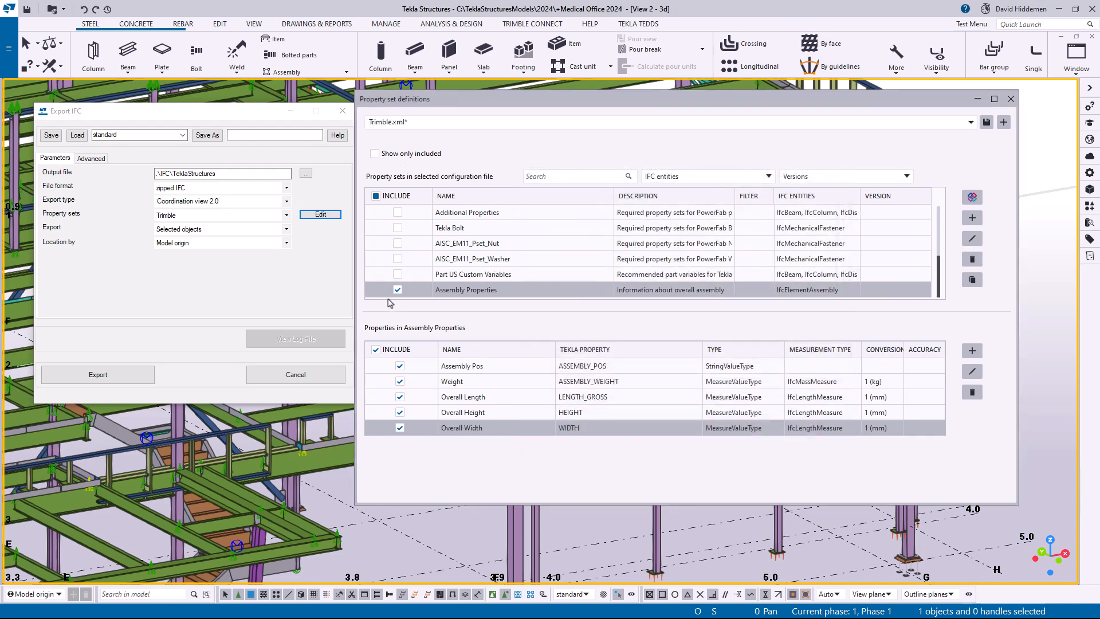
Save the property set configuration under the new name DavesCustomExports.xml and close the property set definitions.
double_click(391, 126)
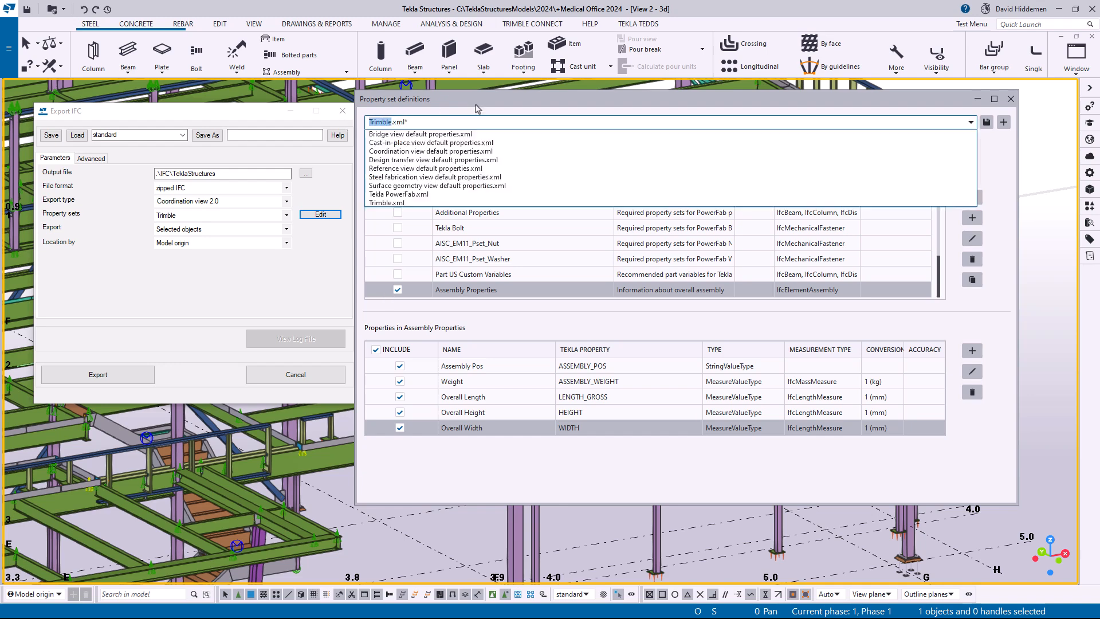
text(DavesCustom)
text(S)
text(xports)
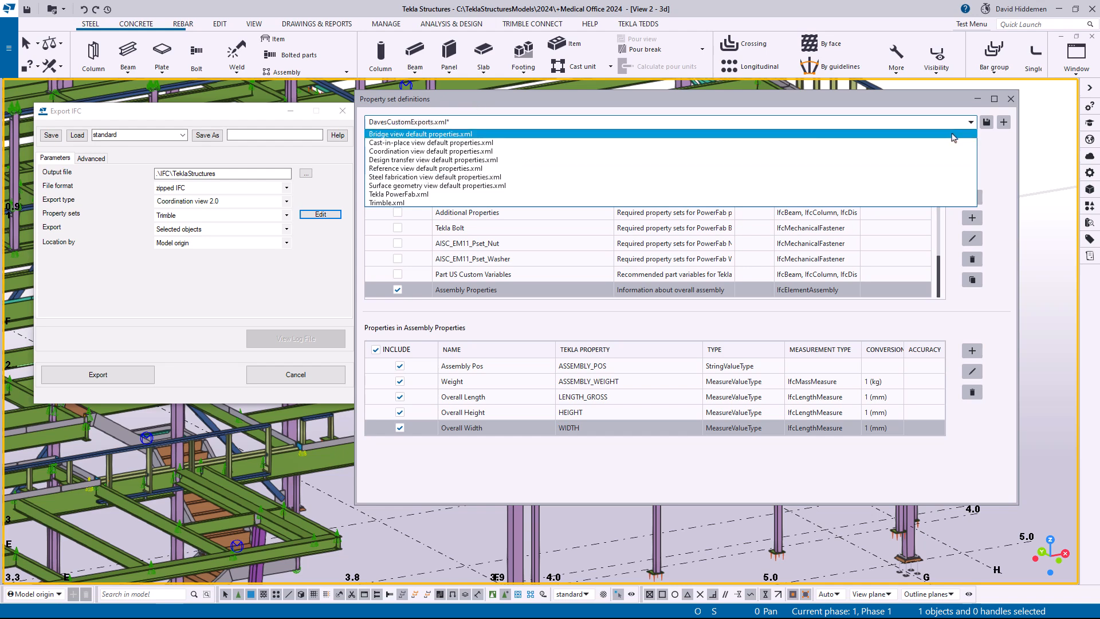
click(988, 123)
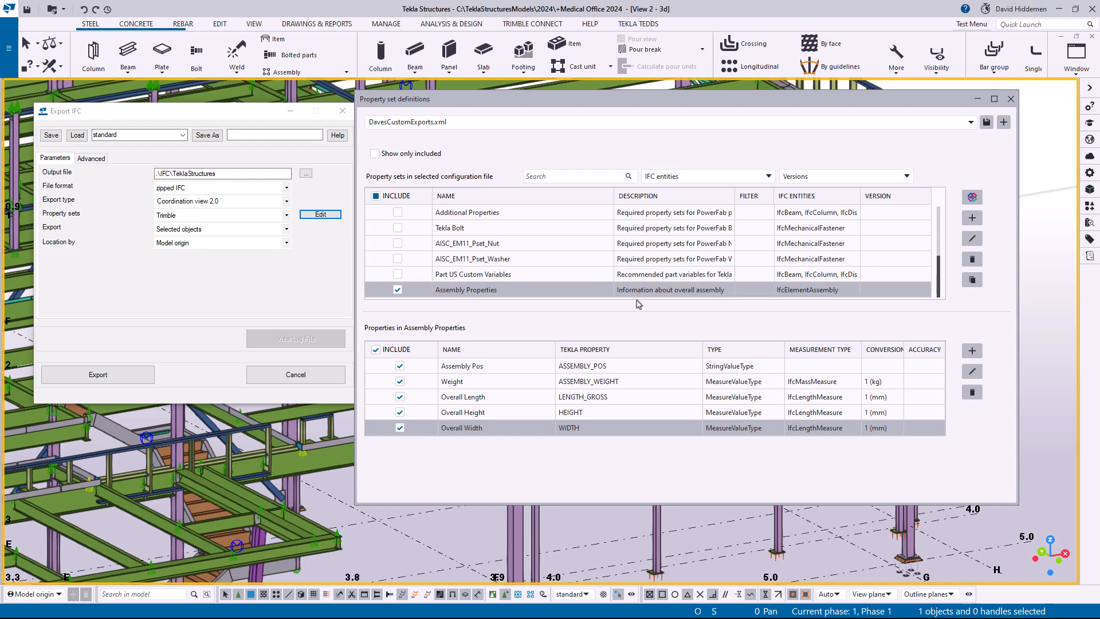
click(1011, 99)
Export the W24X68 beam as the selected object to zipped IFC with the custom property sets, and close the export dialog.
scroll(830, 333, up, 3)
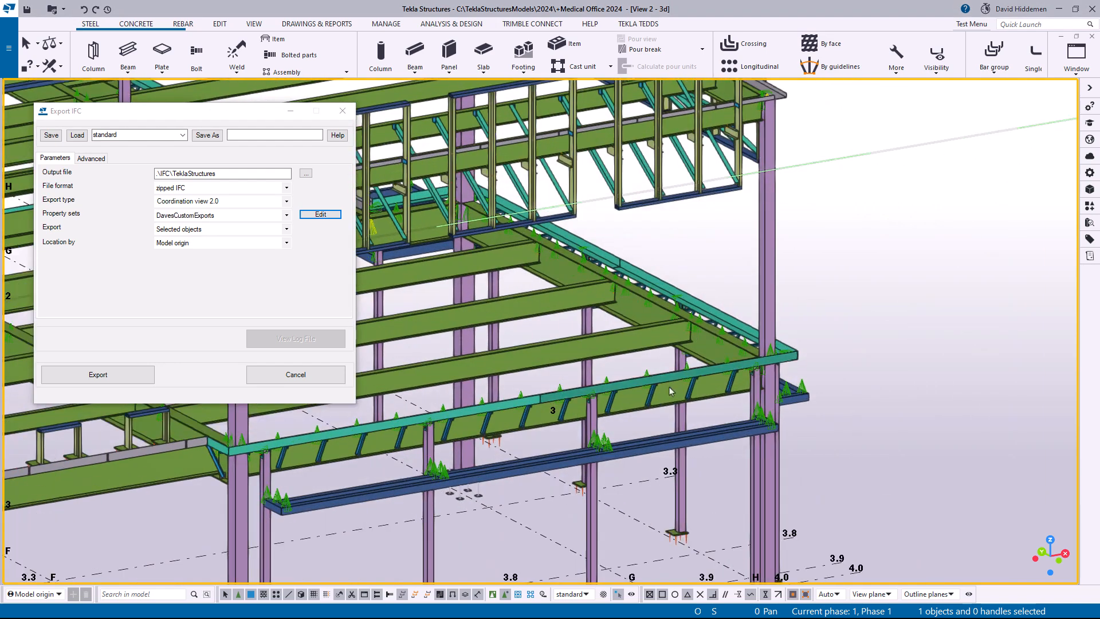
click(717, 354)
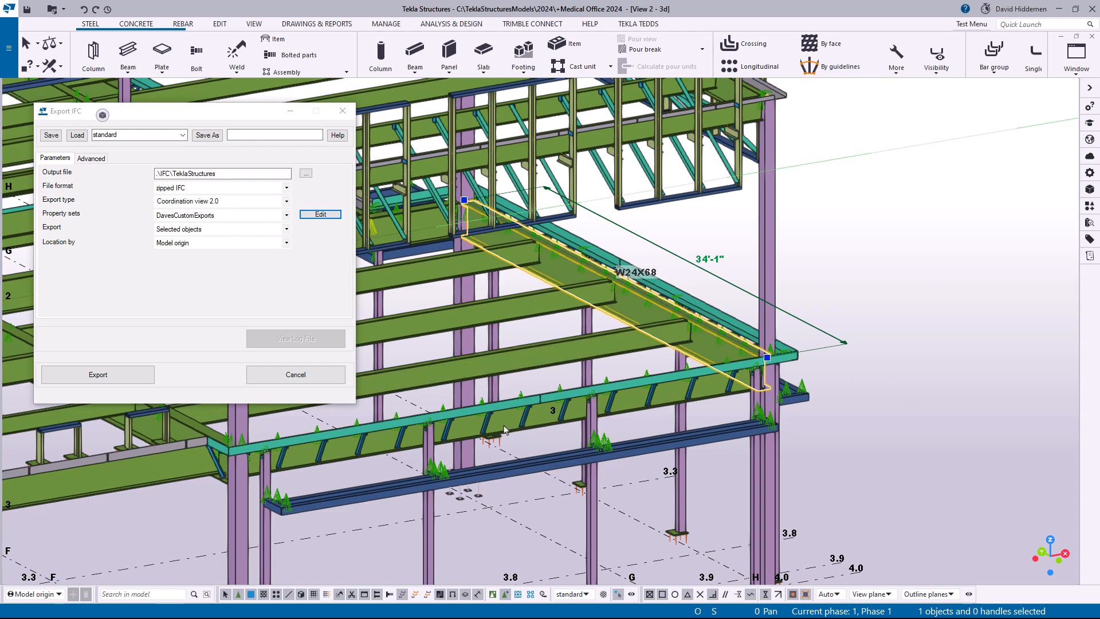
click(110, 379)
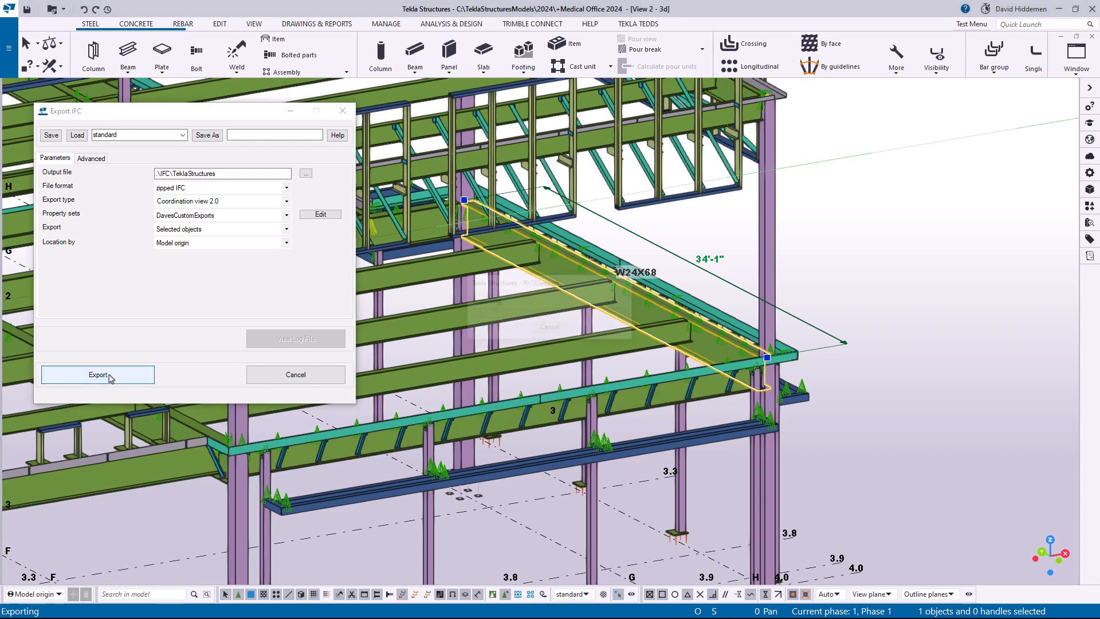
click(343, 110)
Open the exported TeklaStructures.ifcZIP in Trimble Connect and examine the attributes of the whole beam assembly.
click(8, 48)
click(70, 163)
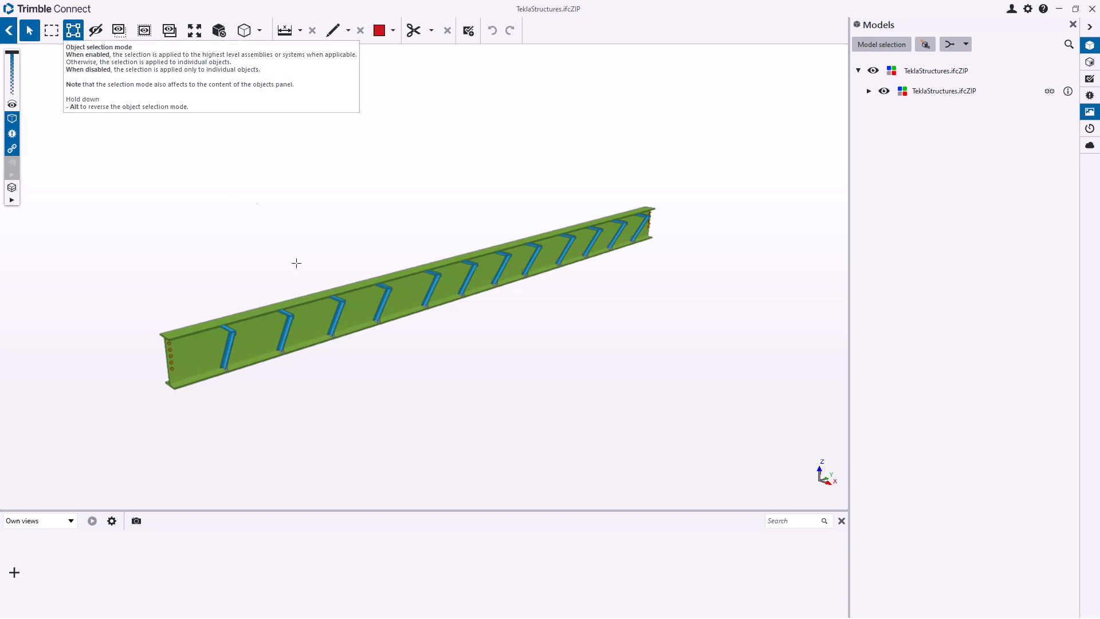
click(404, 309)
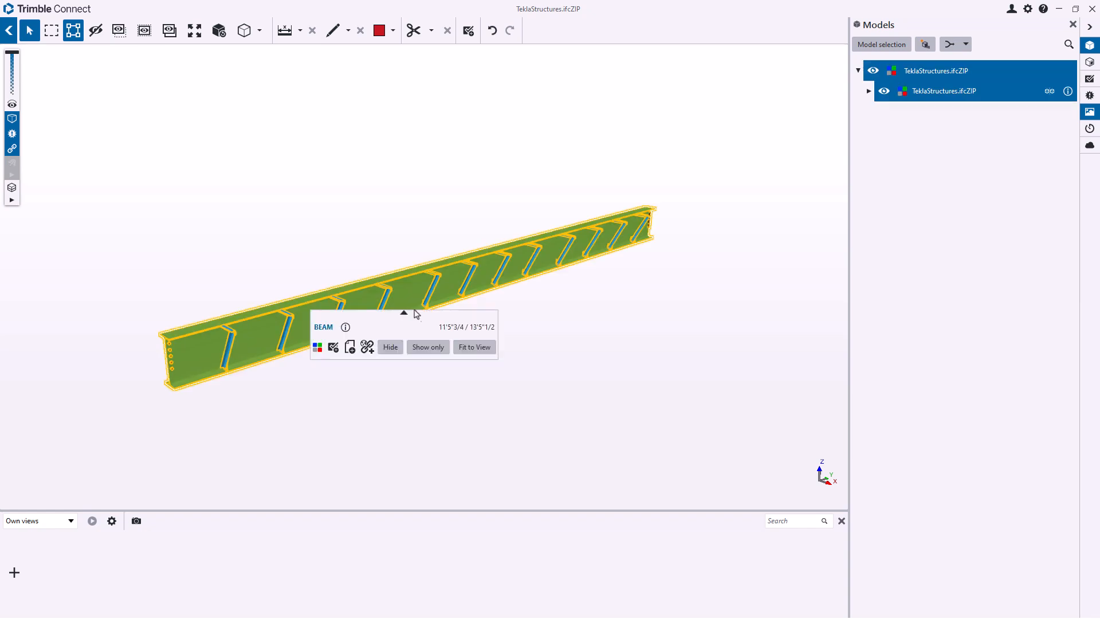
click(347, 328)
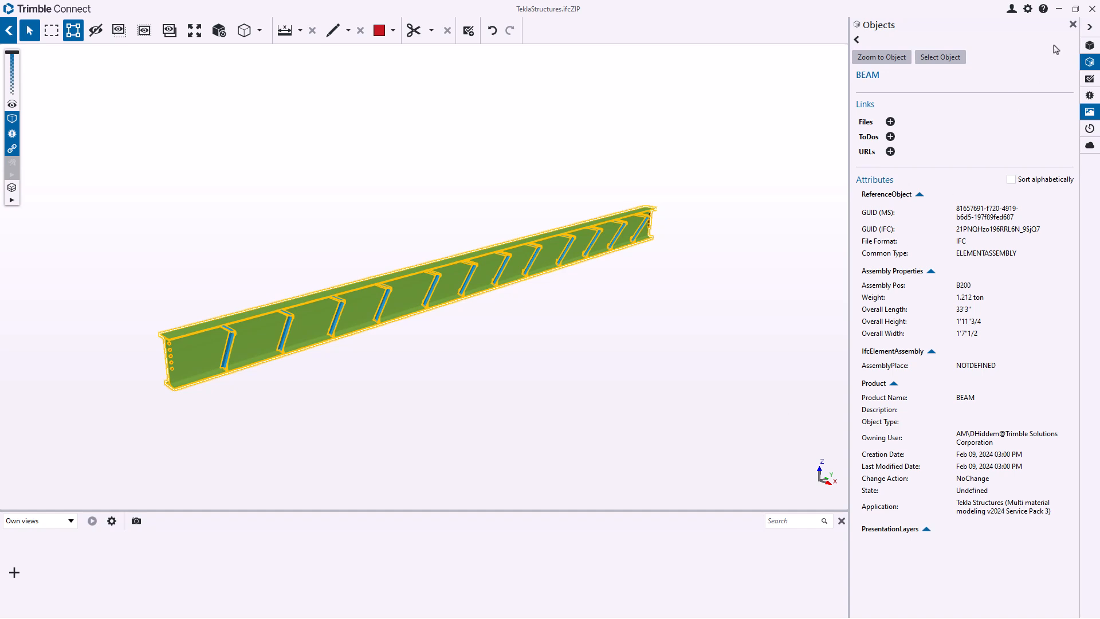
Set the project's weight unit to lb in the Trimble Connect unit settings.
click(1028, 8)
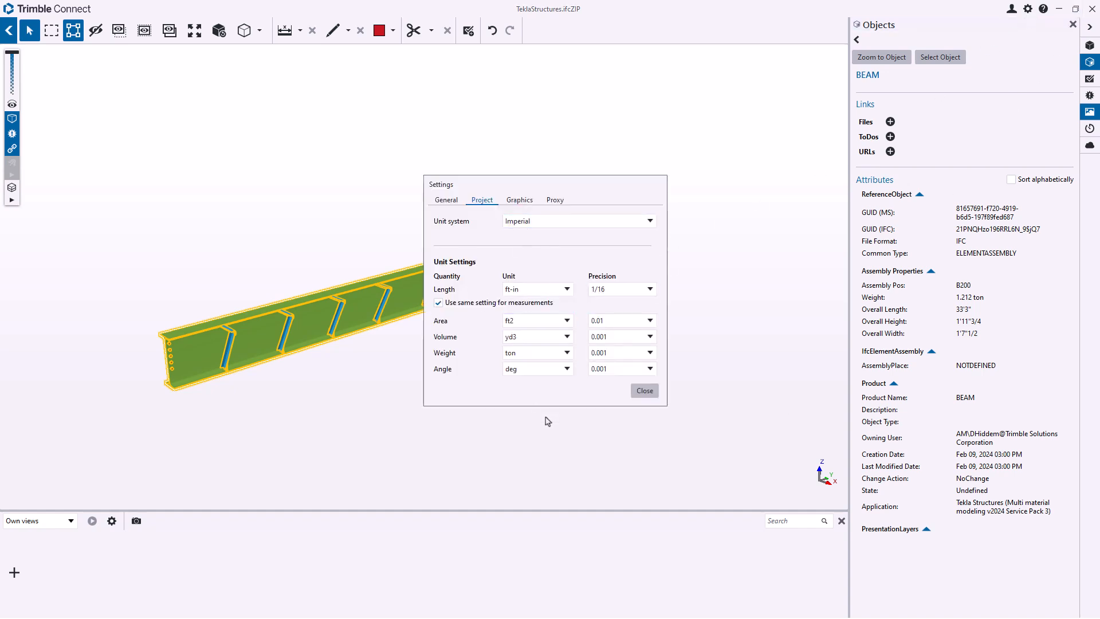
click(527, 354)
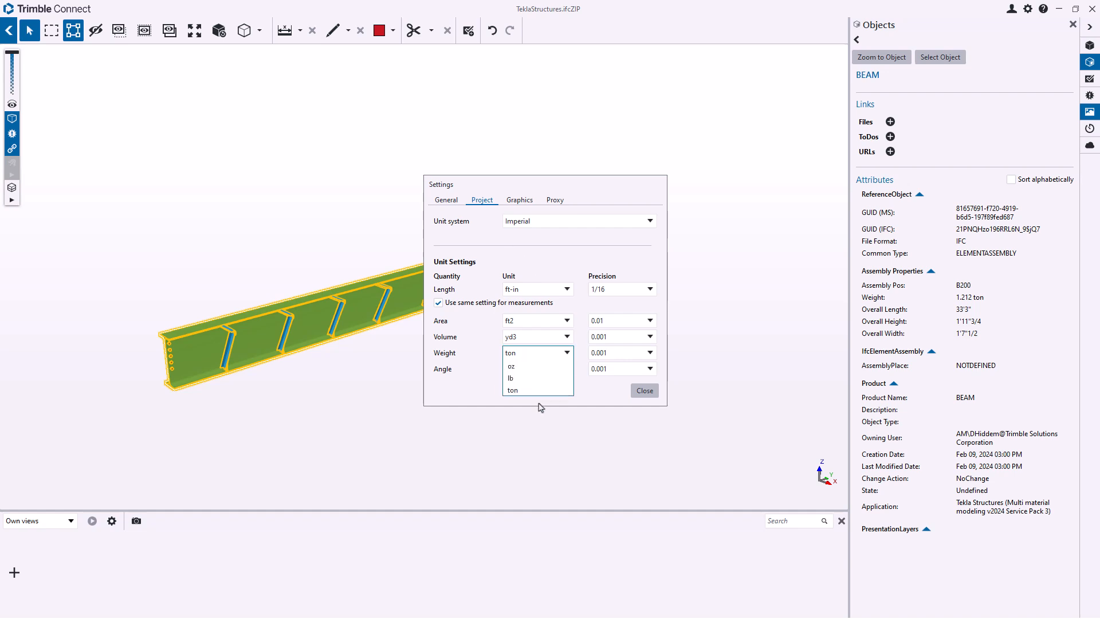
click(526, 378)
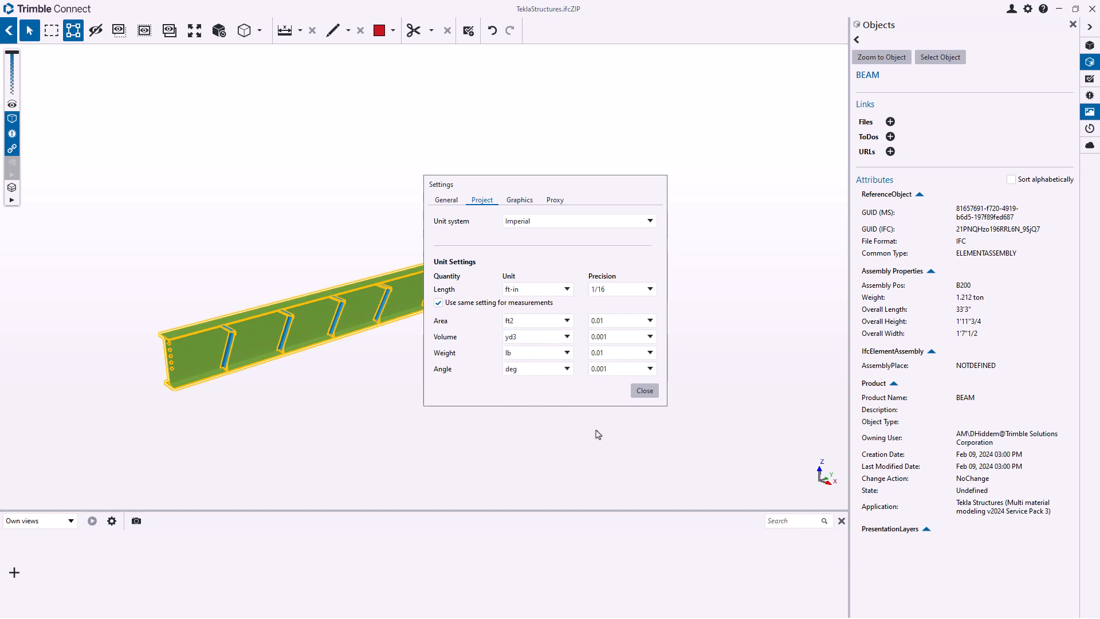
Close the unit settings and examine the beam's Assembly Properties with the weight shown in lb.
click(642, 392)
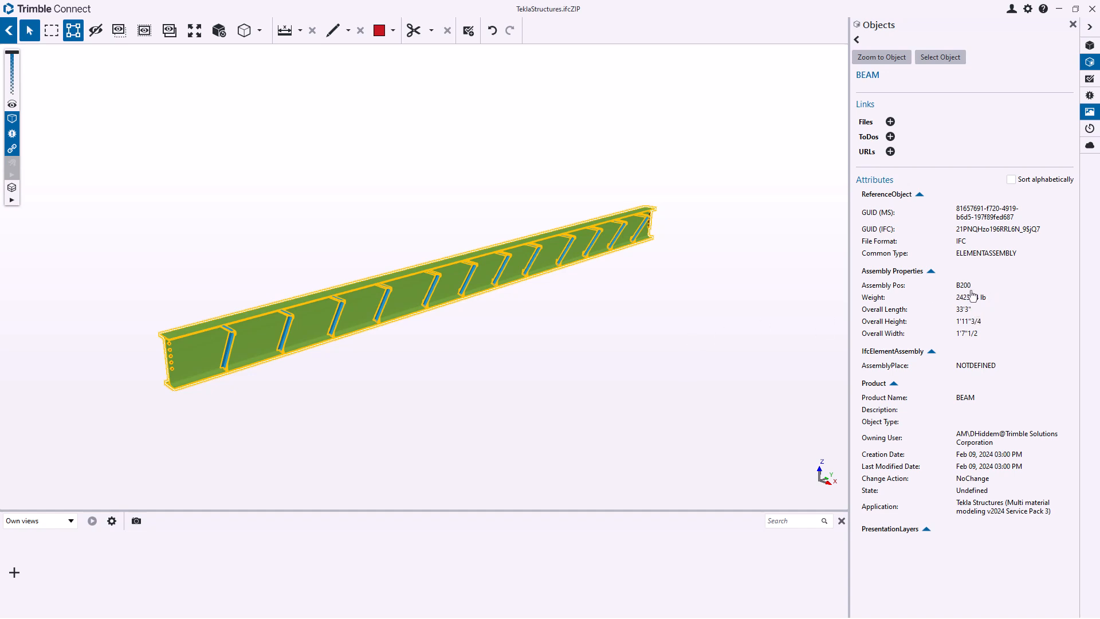
drag(699, 369, 511, 350)
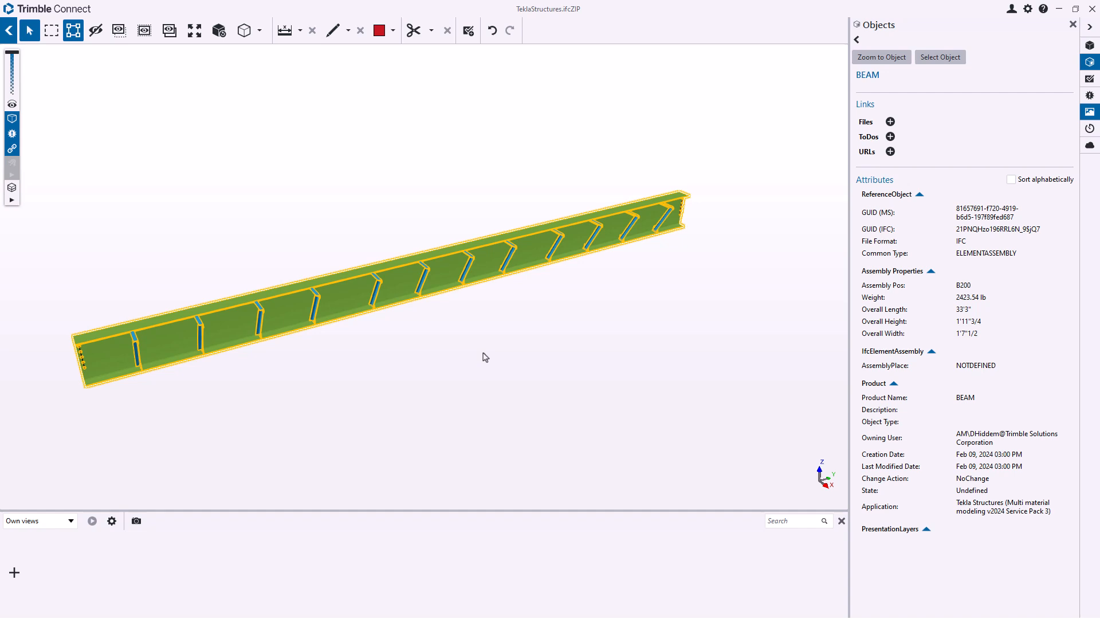
drag(604, 327, 575, 319)
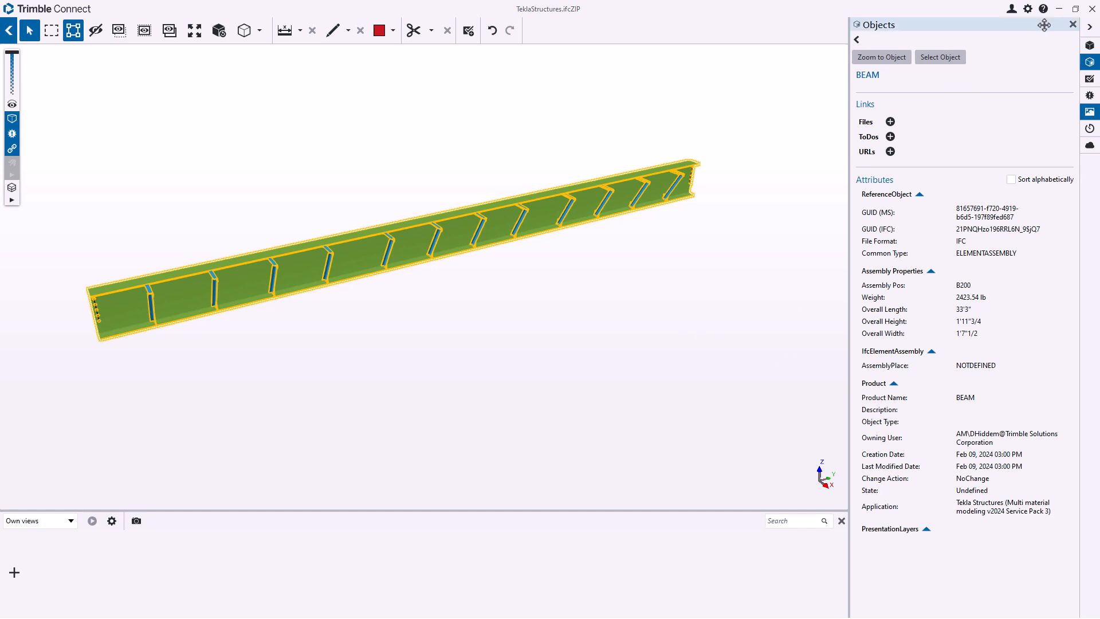
Switch back to Tekla Structures and open the DavesCustomExports property set definitions for editing from the IFC export settings.
click(1059, 9)
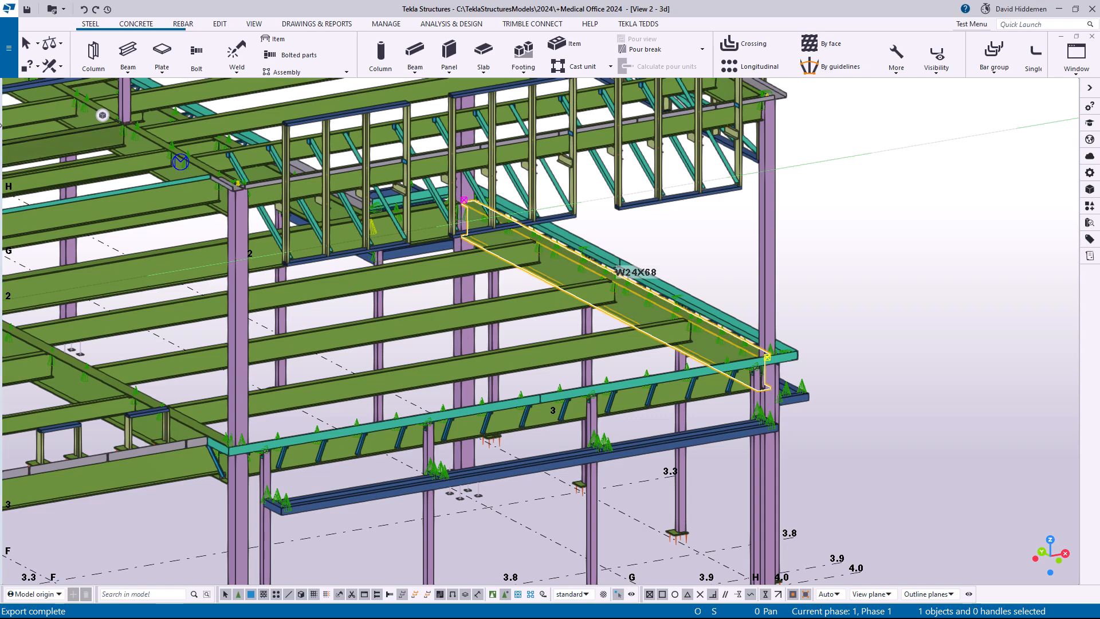
click(9, 48)
mouse_move(63, 203)
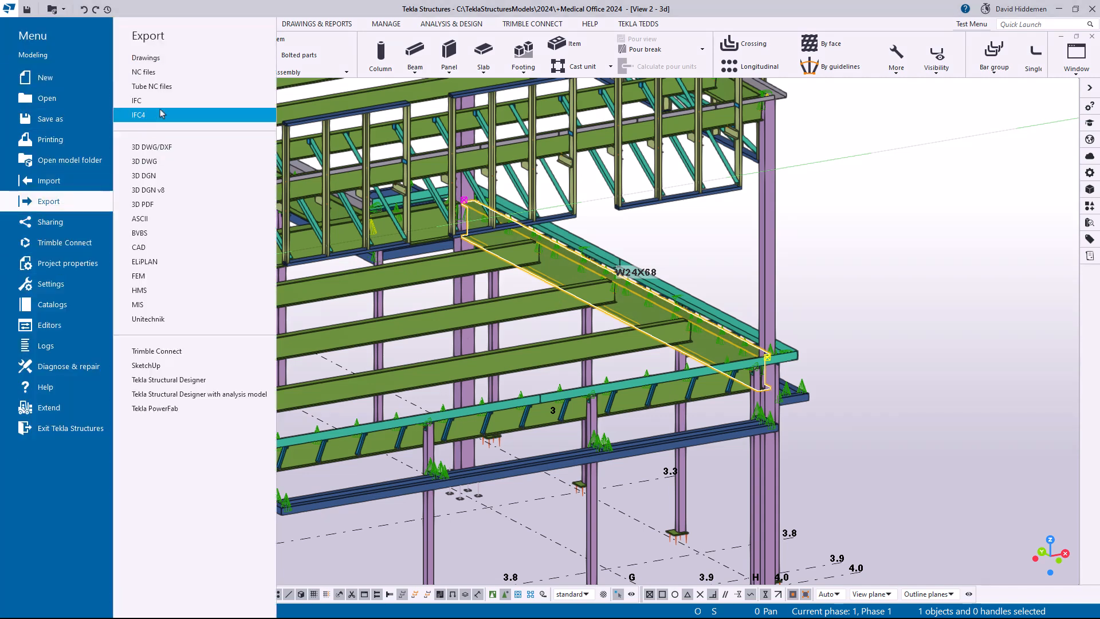
click(214, 113)
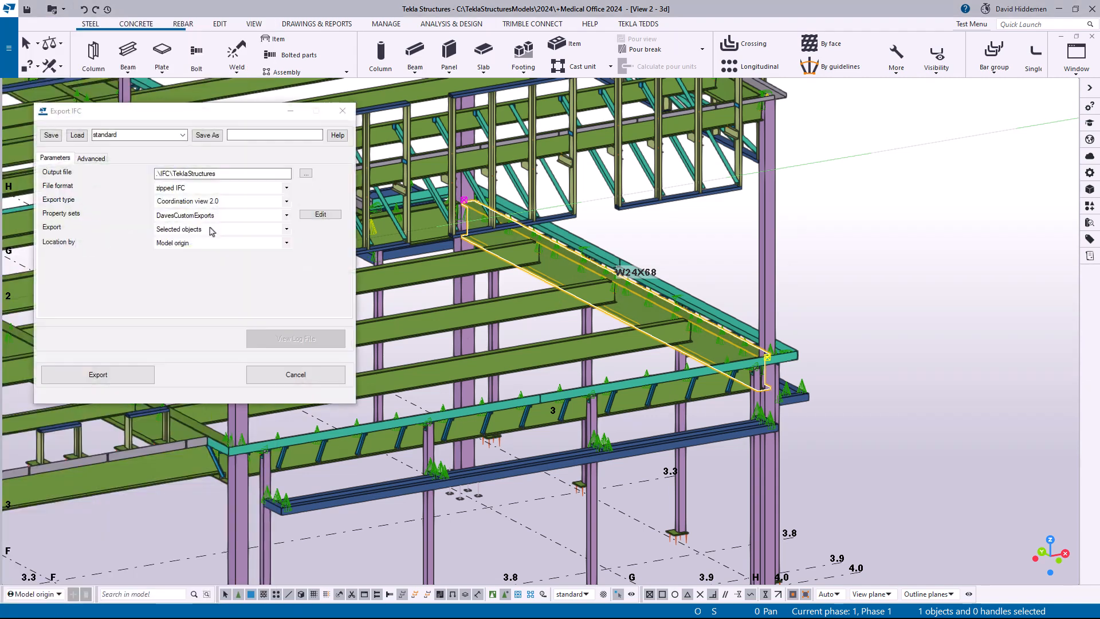
click(320, 215)
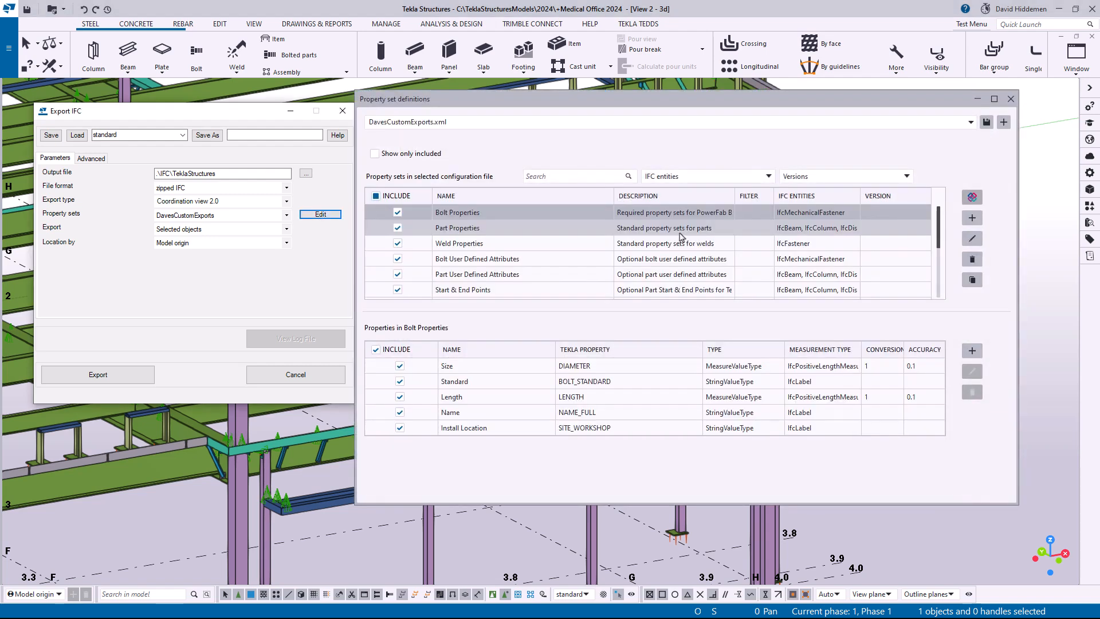